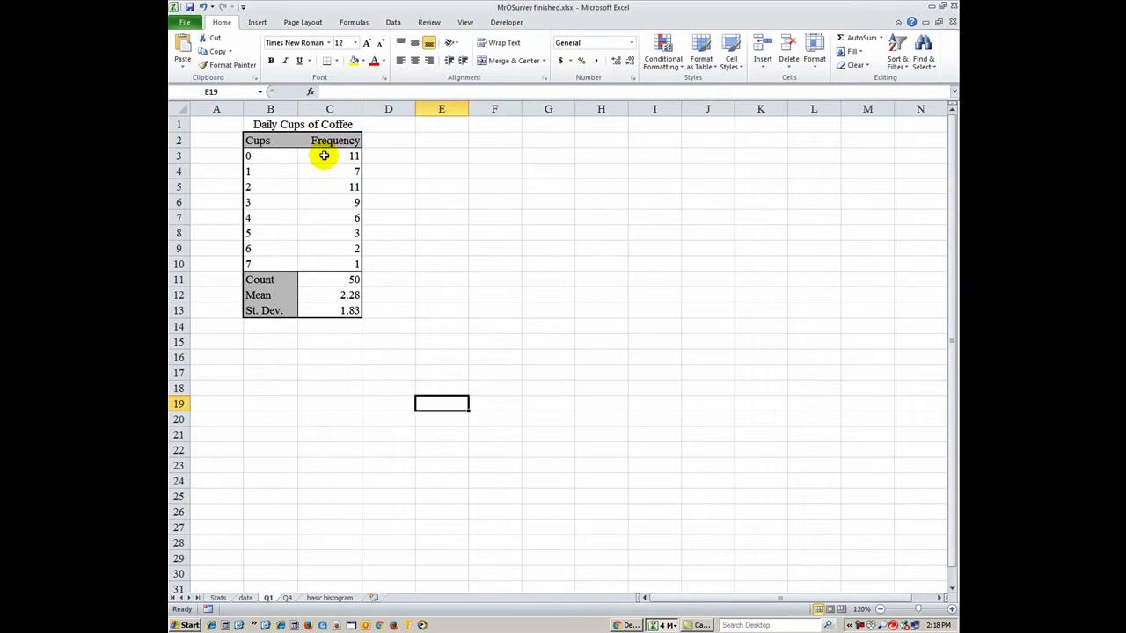
- Chart the Frequency counts in C3:C10 as a Clustered Column chart
{"action": "left_click_drag", "start_coordinate": [324, 156], "coordinate": [314, 260]}
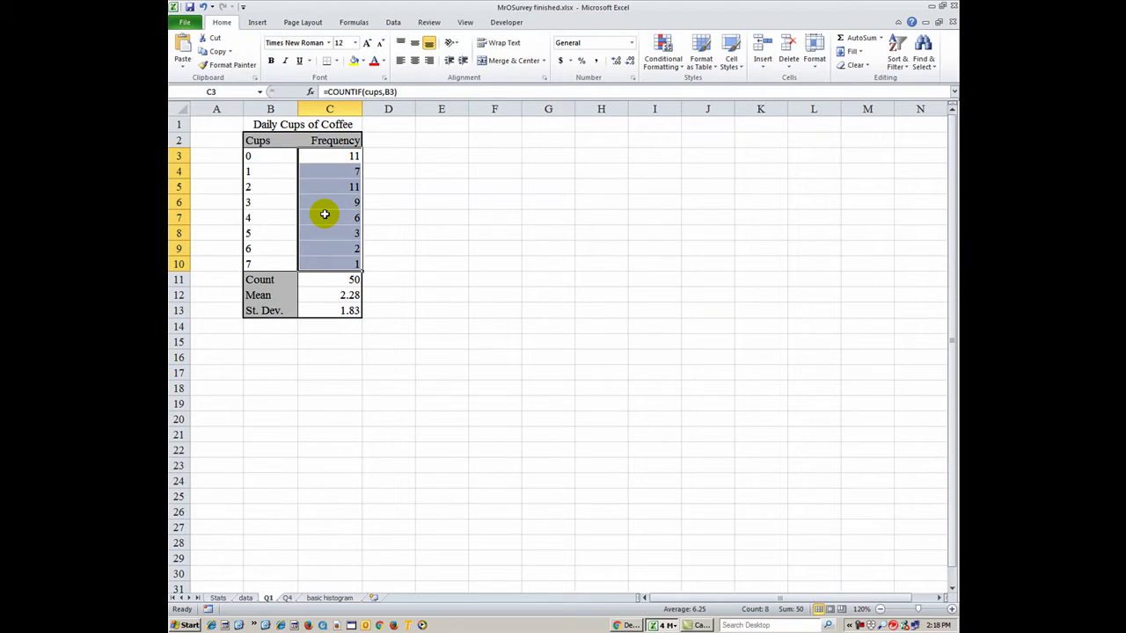
{"action": "left_click", "coordinate": [255, 23]}
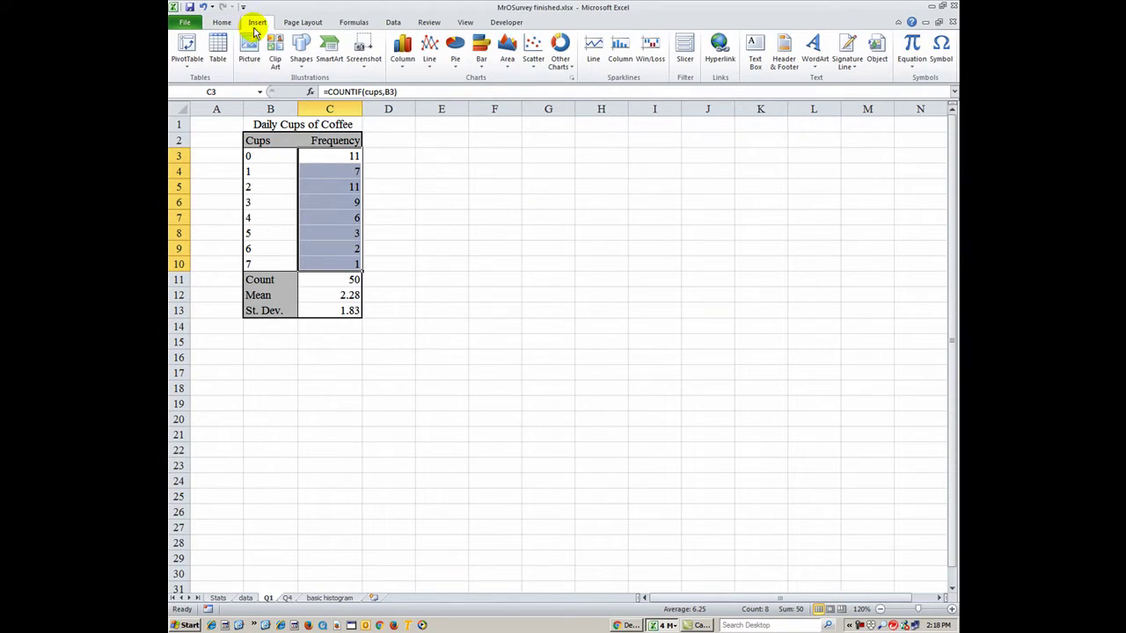
{"action": "left_click", "coordinate": [403, 58]}
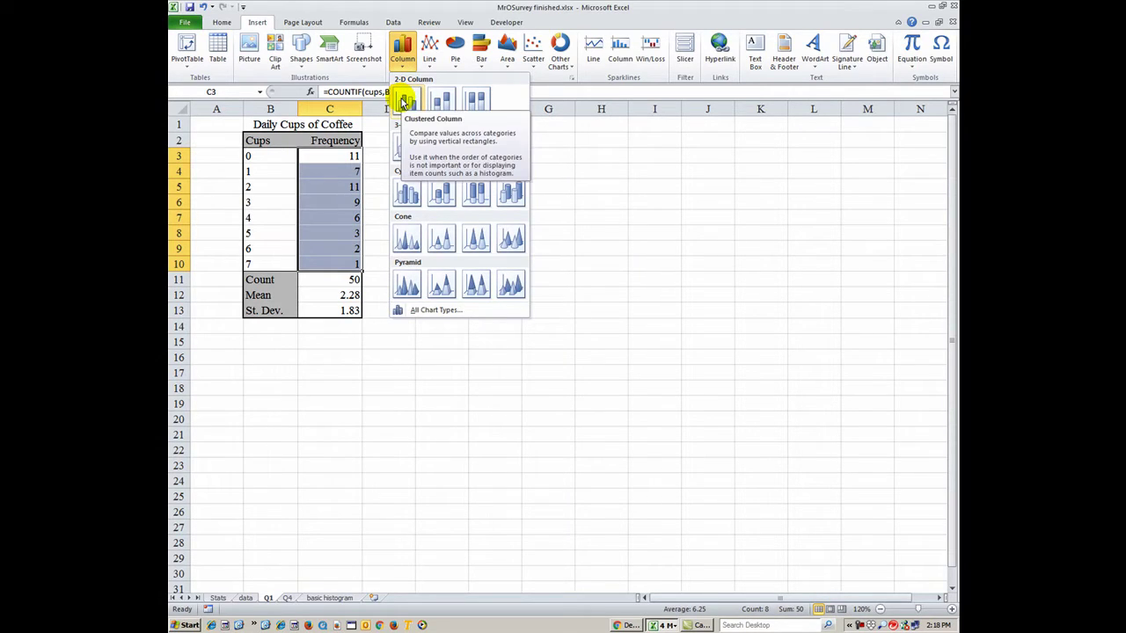
{"action": "left_click", "coordinate": [404, 102]}
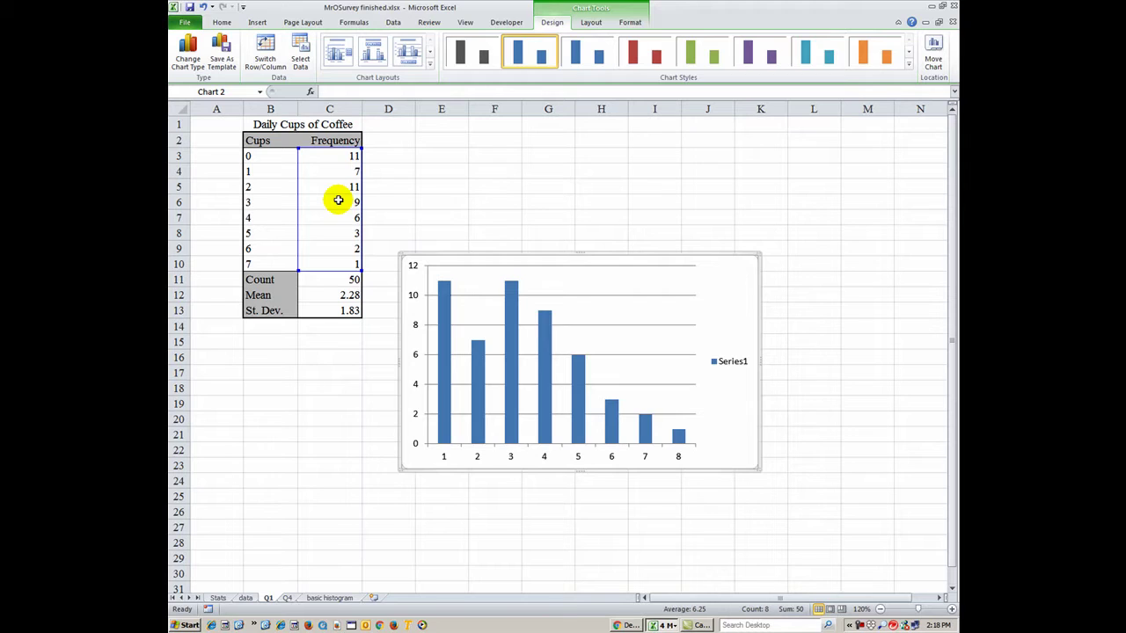
- Move the chart below the coffee table and stretch it to about column K, row 39
{"action": "left_click", "coordinate": [617, 343]}
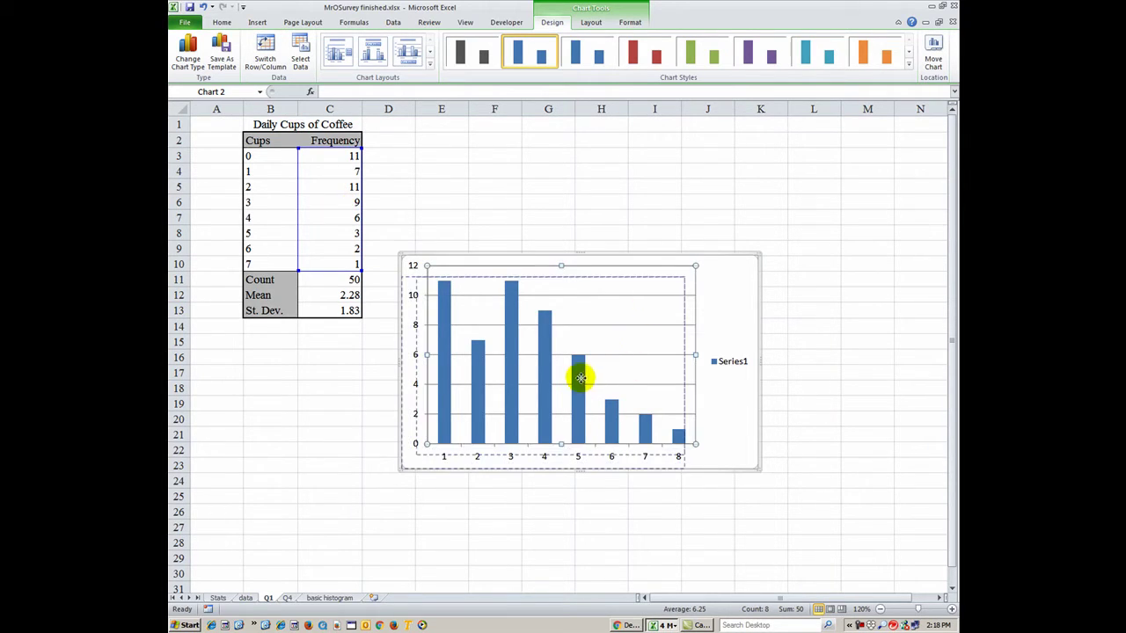
{"action": "left_click_drag", "start_coordinate": [460, 428], "coordinate": [403, 423]}
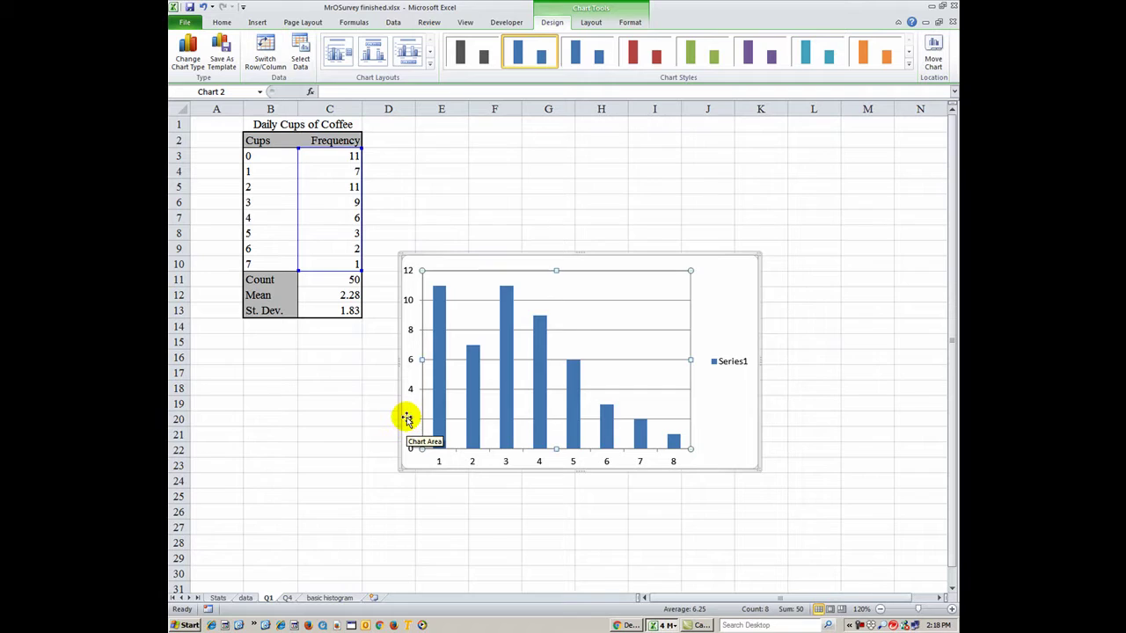
{"action": "left_click_drag", "start_coordinate": [742, 261], "coordinate": [529, 360]}
{"action": "scroll", "coordinate": [569, 405], "scroll_direction": "down", "scroll_amount": 4}
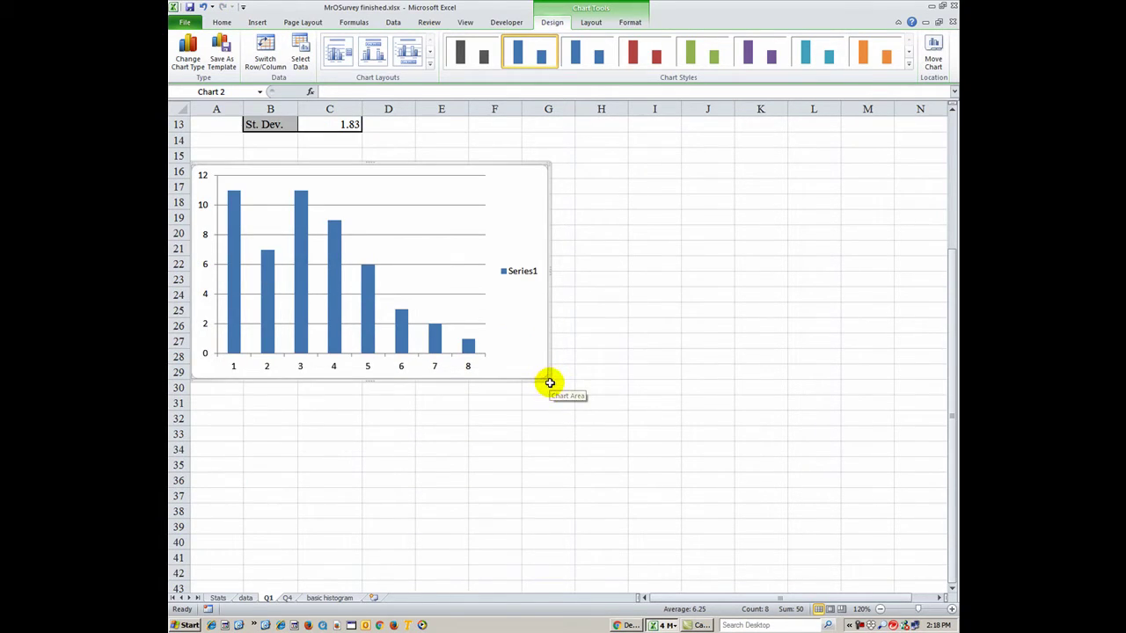
{"action": "left_click_drag", "start_coordinate": [546, 379], "coordinate": [853, 532]}
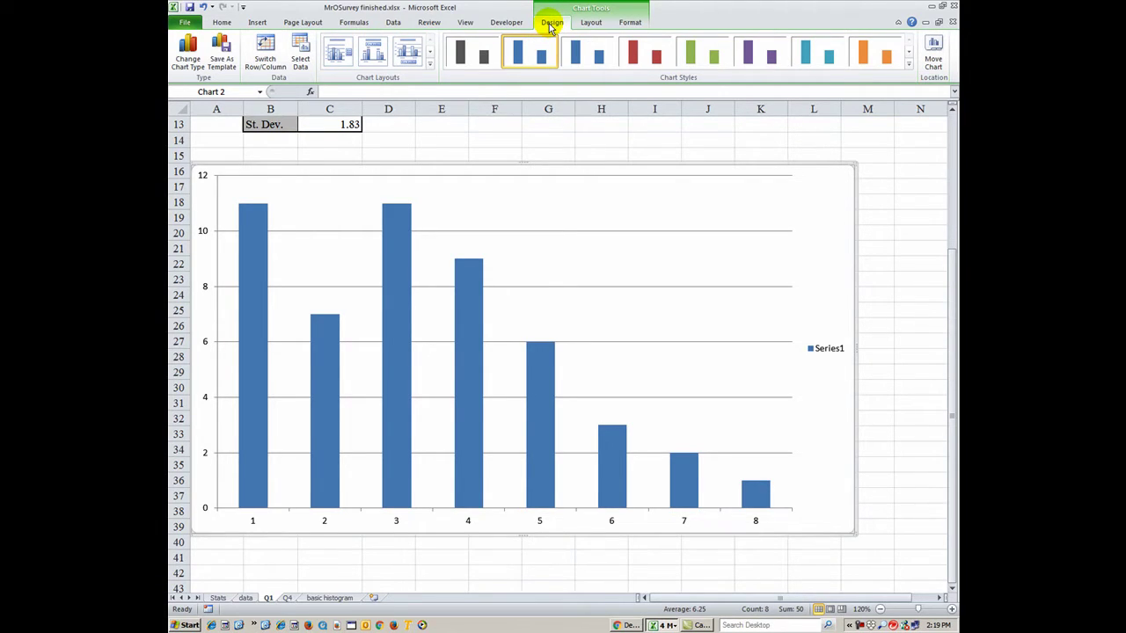
- Use the Cups values in B3:B10 as horizontal axis labels, so categories read 0–7
{"action": "left_click", "coordinate": [302, 58]}
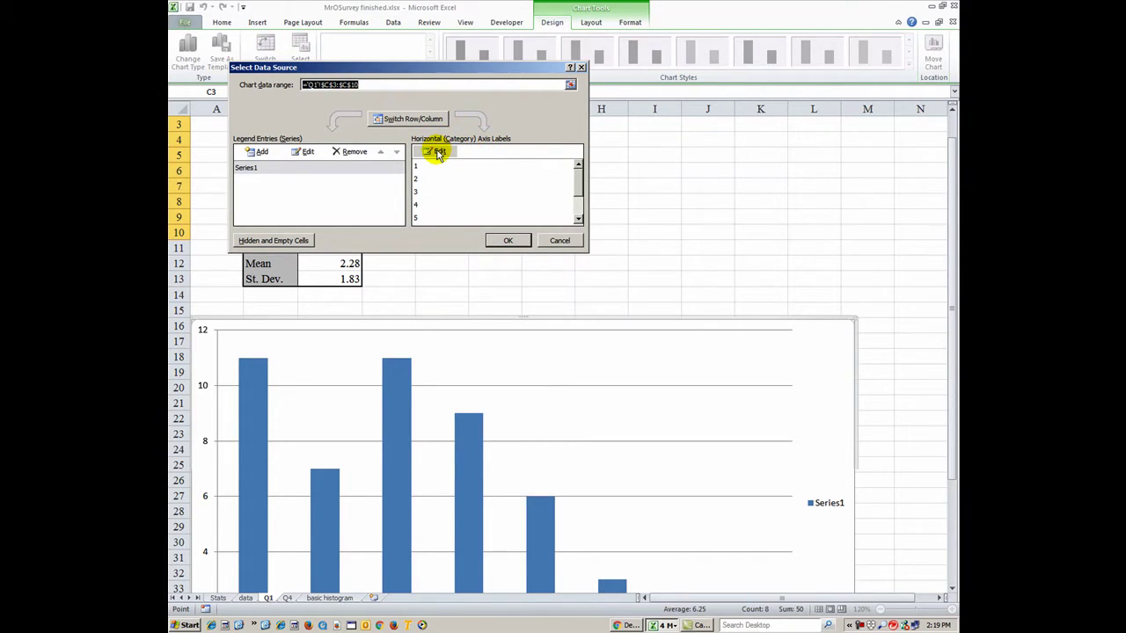
{"action": "left_click", "coordinate": [439, 153]}
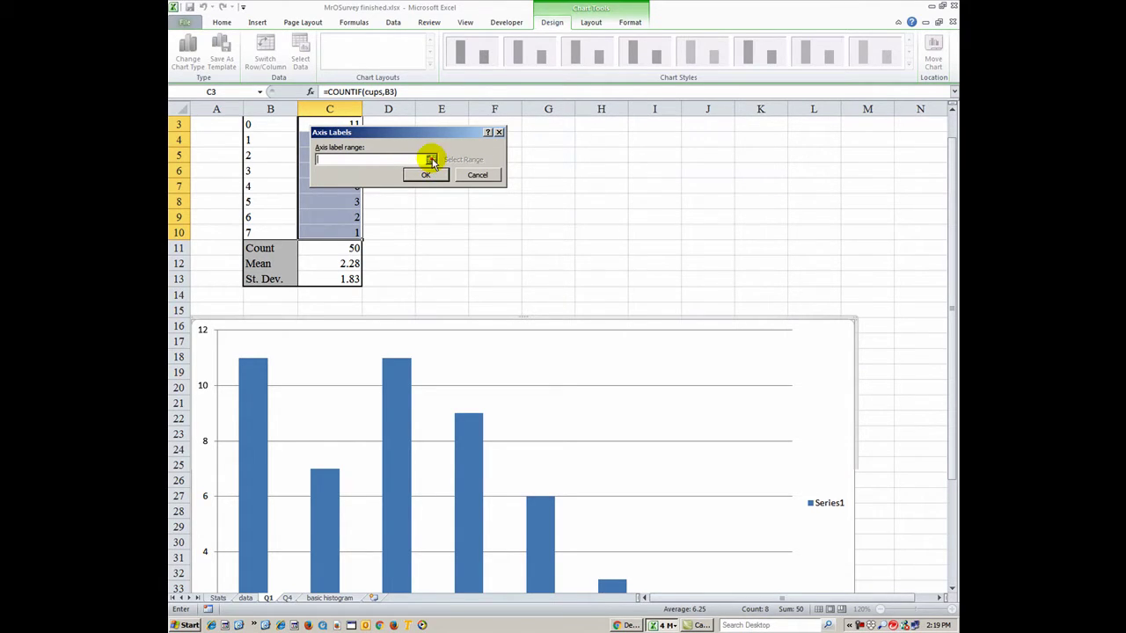
{"action": "left_click", "coordinate": [431, 161]}
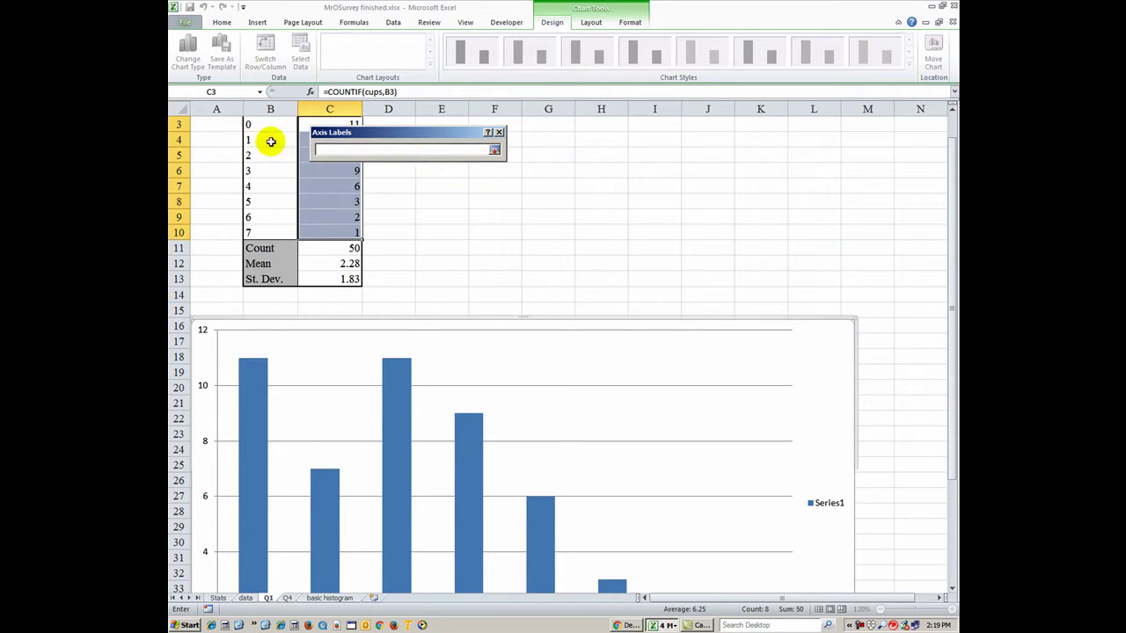
{"action": "left_click_drag", "start_coordinate": [262, 125], "coordinate": [259, 226]}
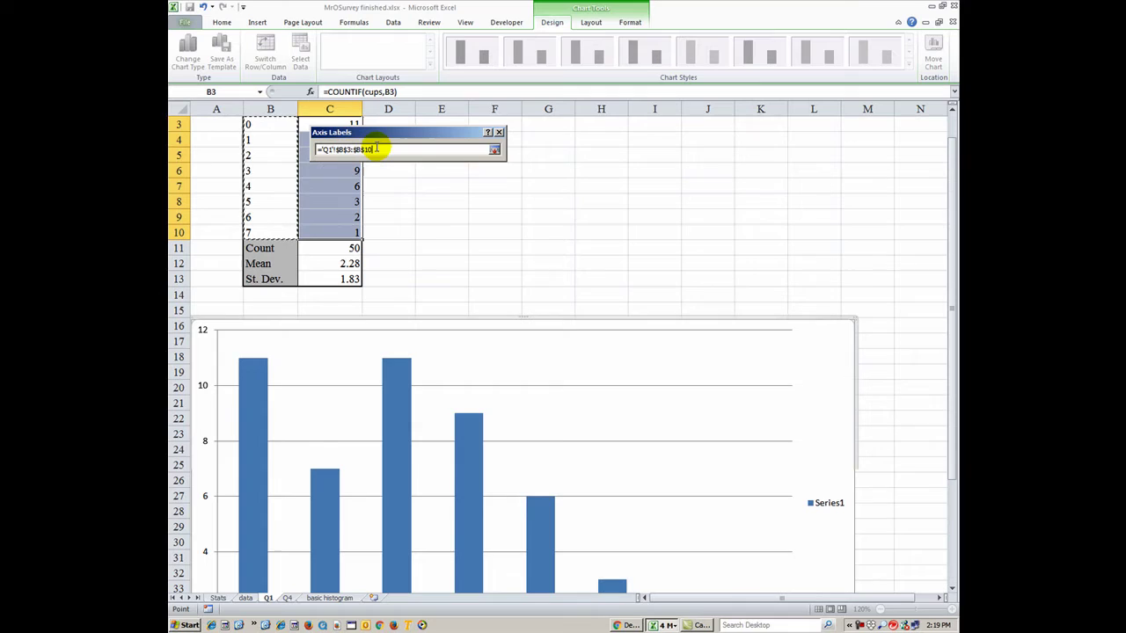
{"action": "left_click", "coordinate": [376, 148]}
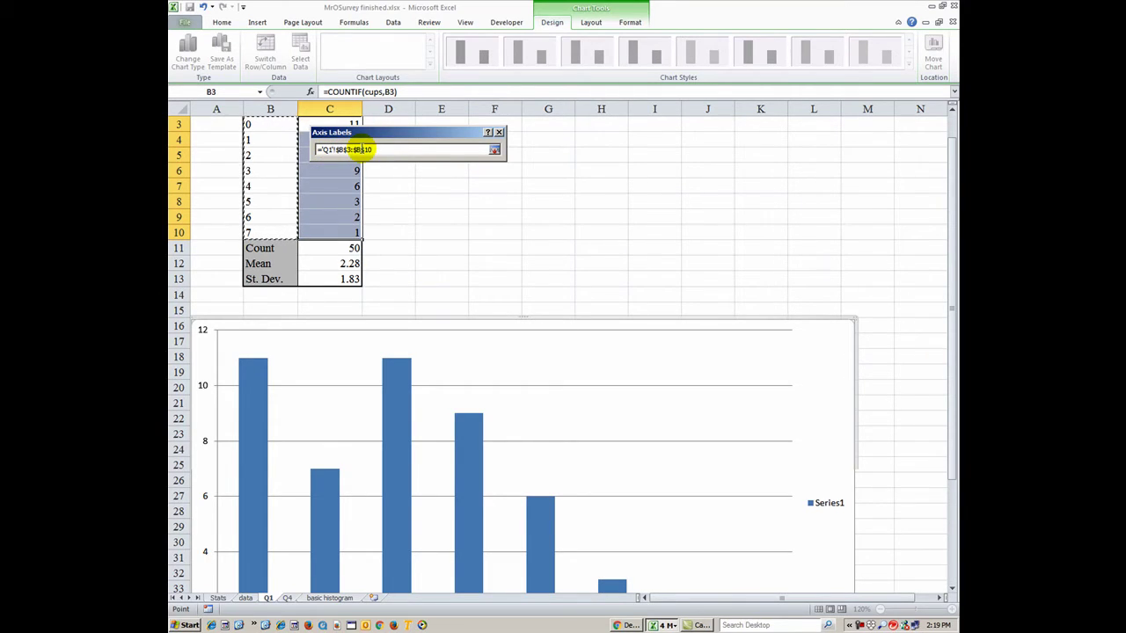
{"action": "left_click", "coordinate": [495, 151]}
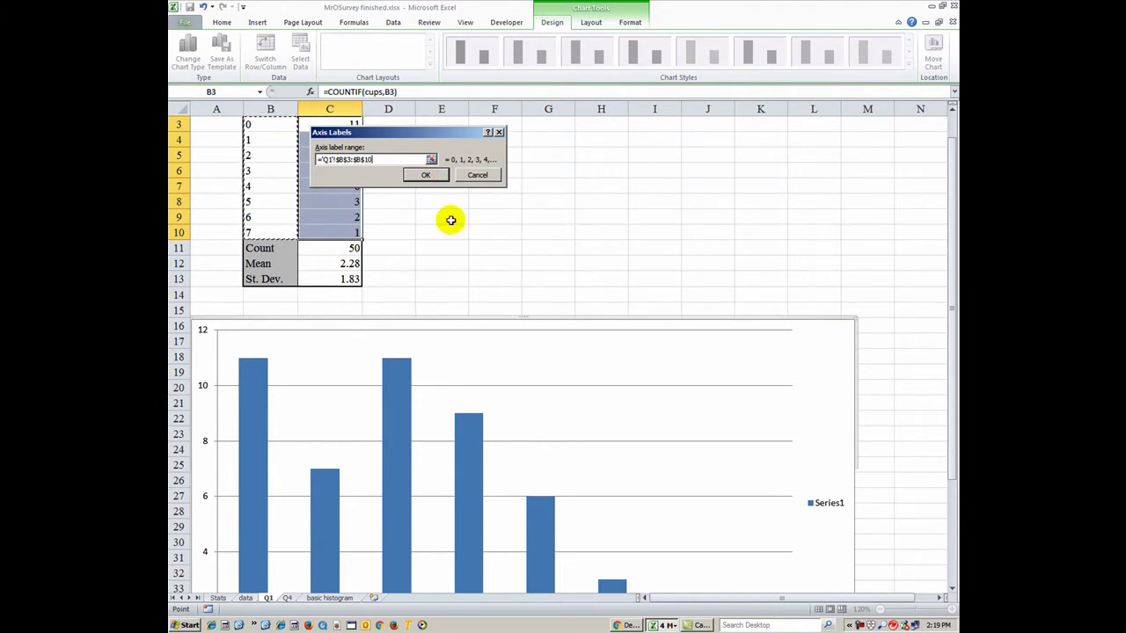
{"action": "scroll", "coordinate": [456, 255], "scroll_direction": "down", "scroll_amount": 2}
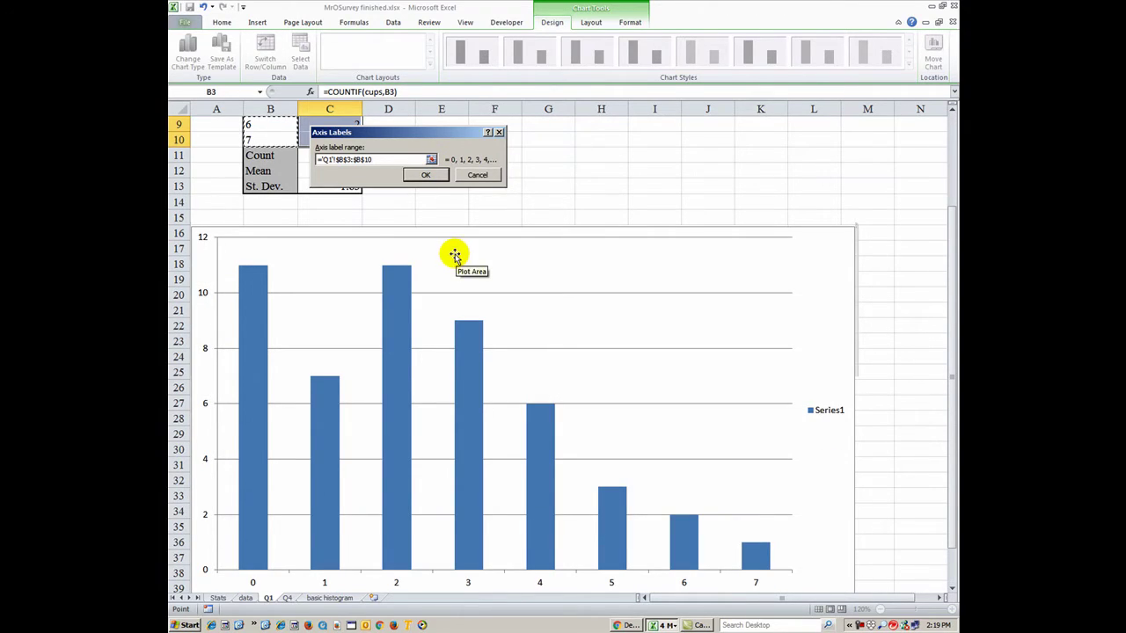
{"action": "left_click", "coordinate": [427, 176]}
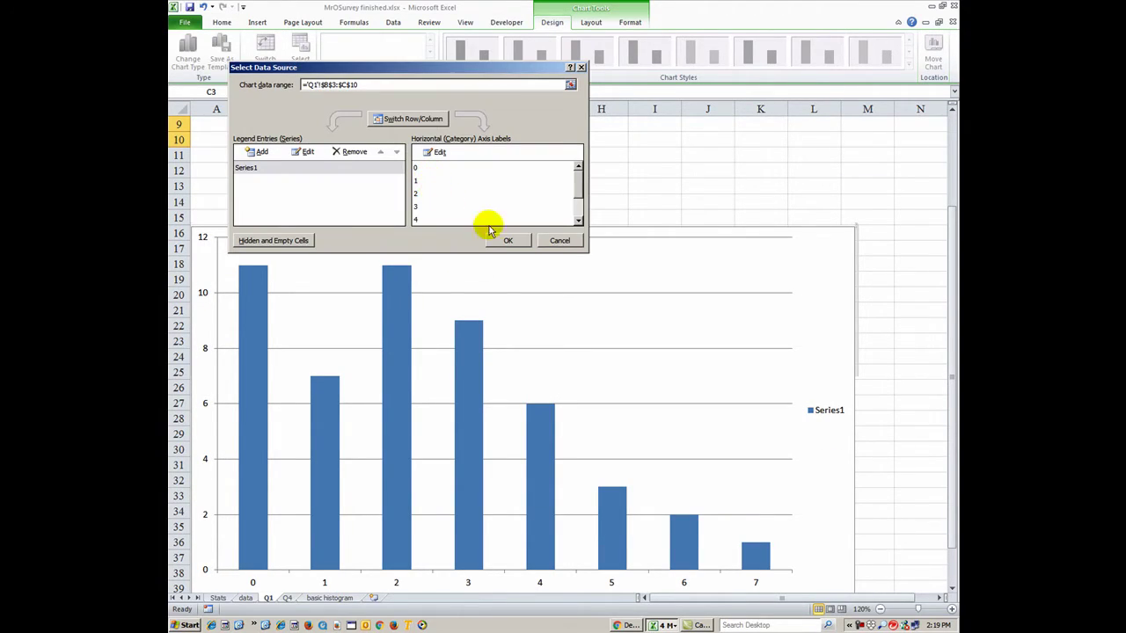
- Apply the data source change and check the COUNTIF formula in C3
{"action": "left_click", "coordinate": [508, 242]}
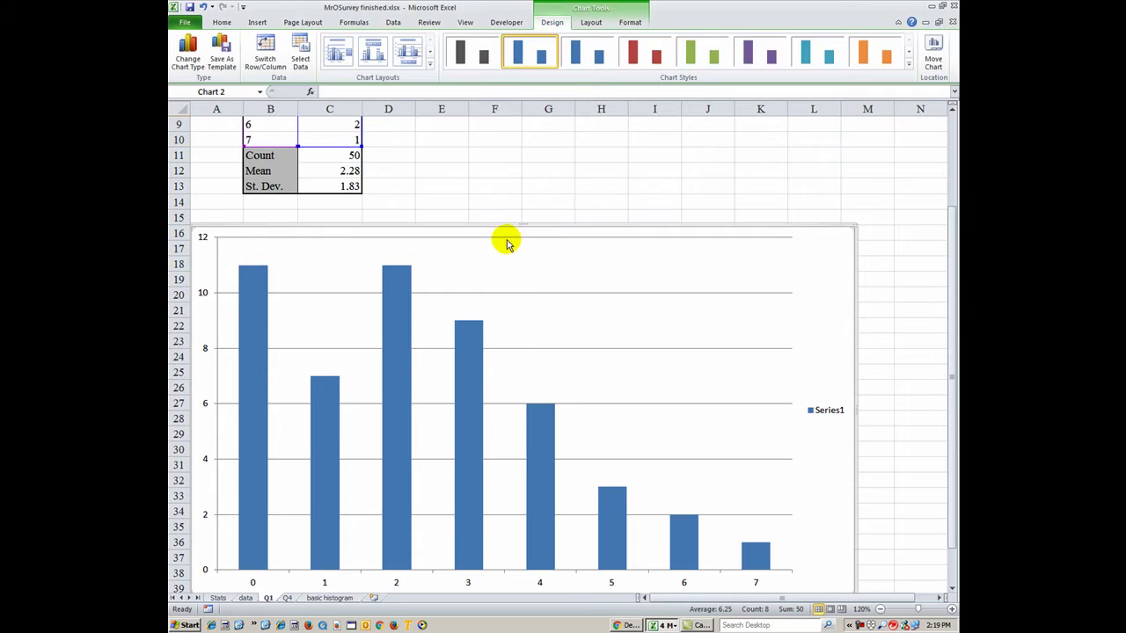
{"action": "scroll", "coordinate": [463, 322], "scroll_direction": "down", "scroll_amount": 2}
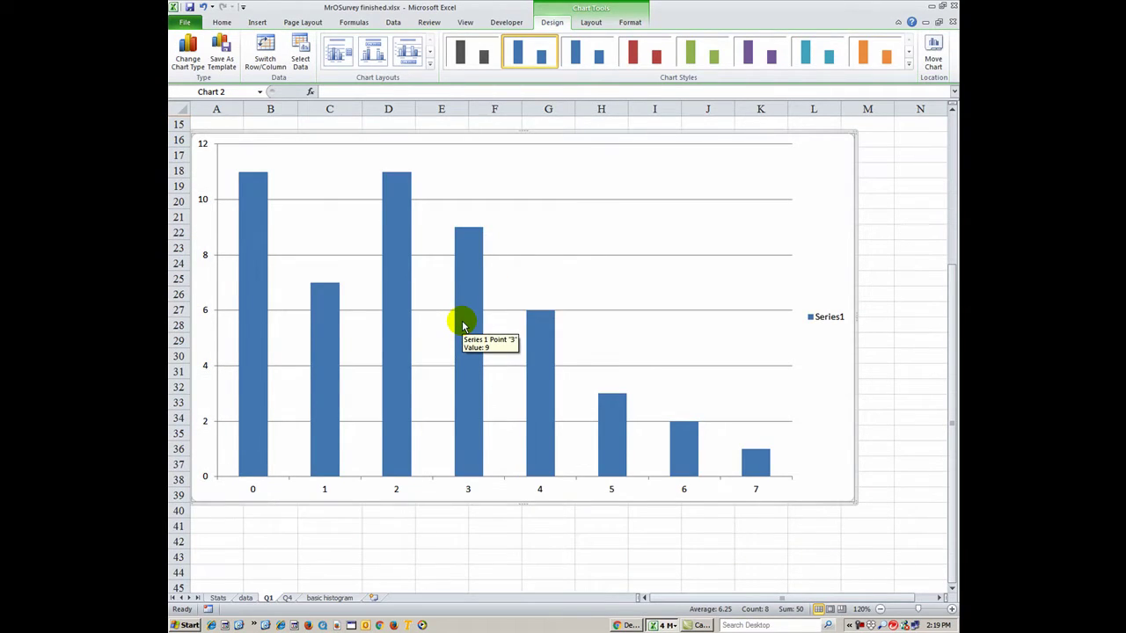
{"action": "scroll", "coordinate": [462, 322], "scroll_direction": "up", "scroll_amount": 1}
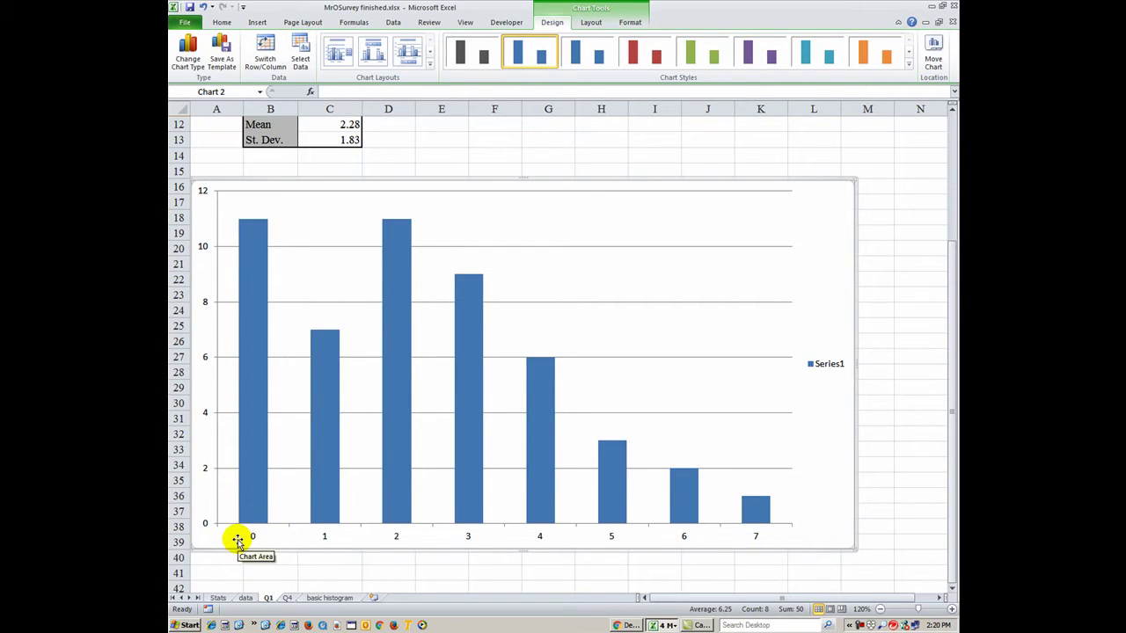
{"action": "scroll", "coordinate": [242, 539], "scroll_direction": "up", "scroll_amount": 1}
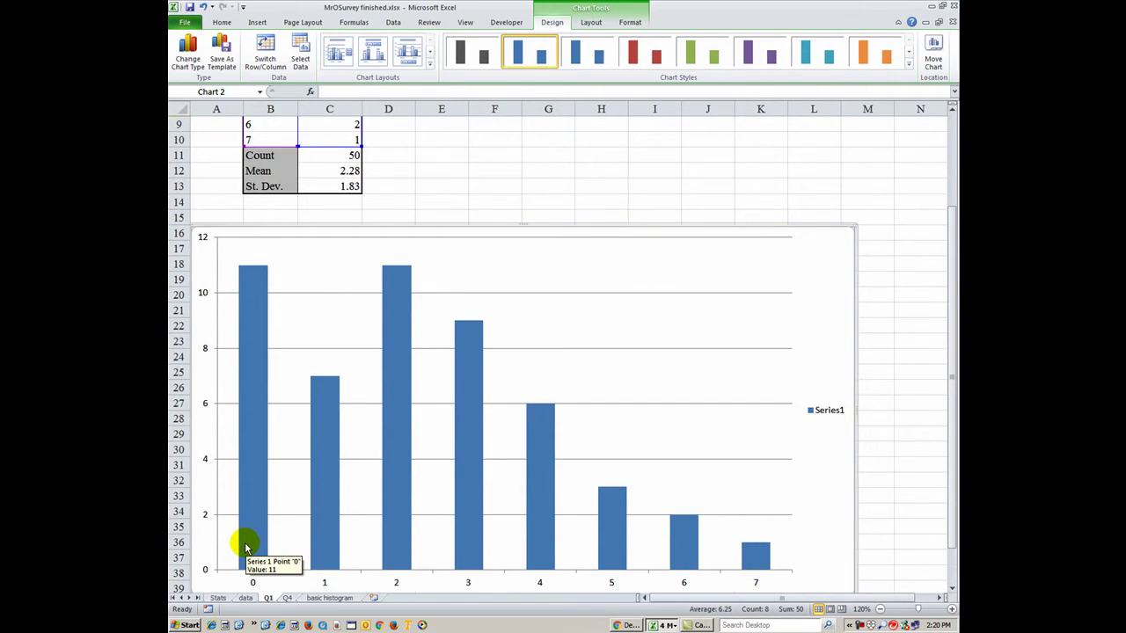
{"action": "scroll", "coordinate": [245, 545], "scroll_direction": "down", "scroll_amount": 2}
{"action": "scroll", "coordinate": [245, 538], "scroll_direction": "up", "scroll_amount": 1}
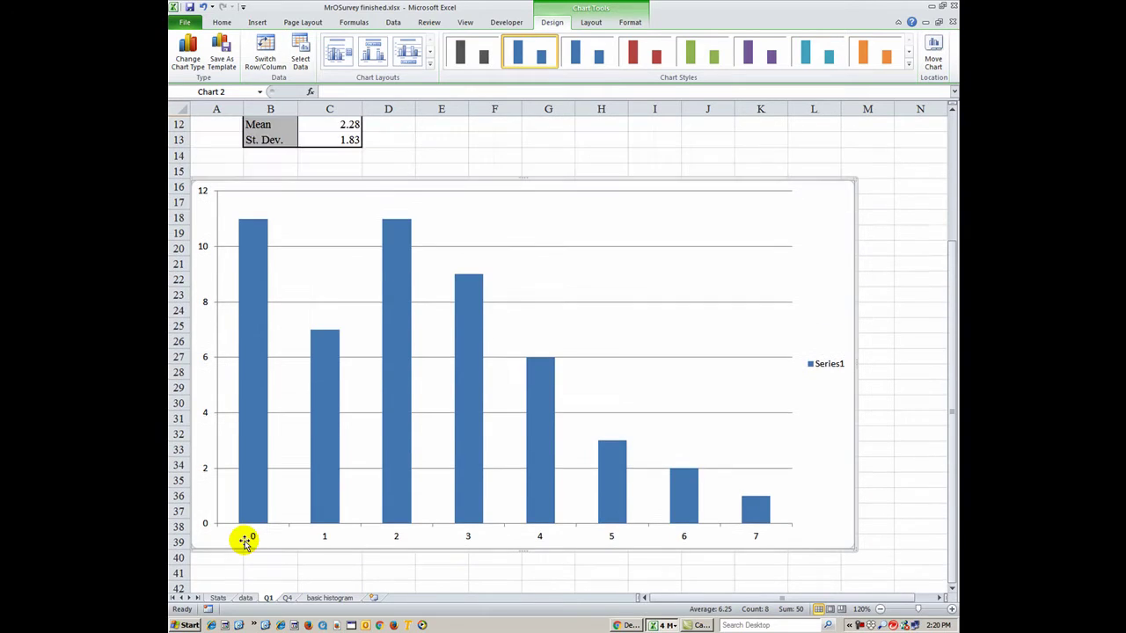
{"action": "scroll", "coordinate": [245, 544], "scroll_direction": "up", "scroll_amount": 4}
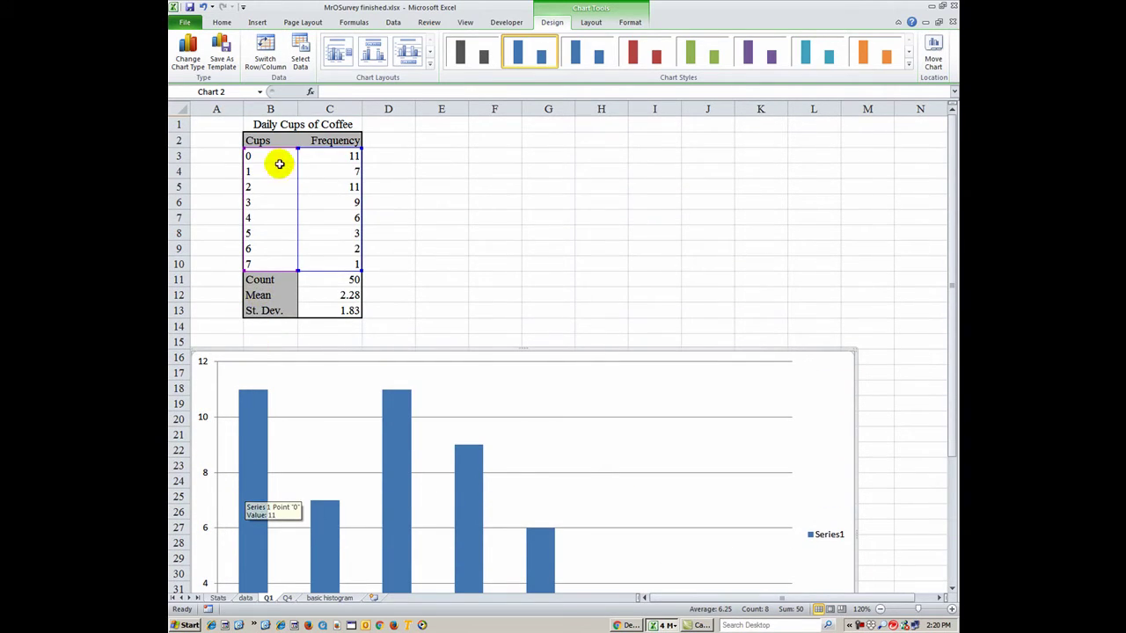
{"action": "left_click", "coordinate": [275, 157]}
{"action": "left_click", "coordinate": [323, 156]}
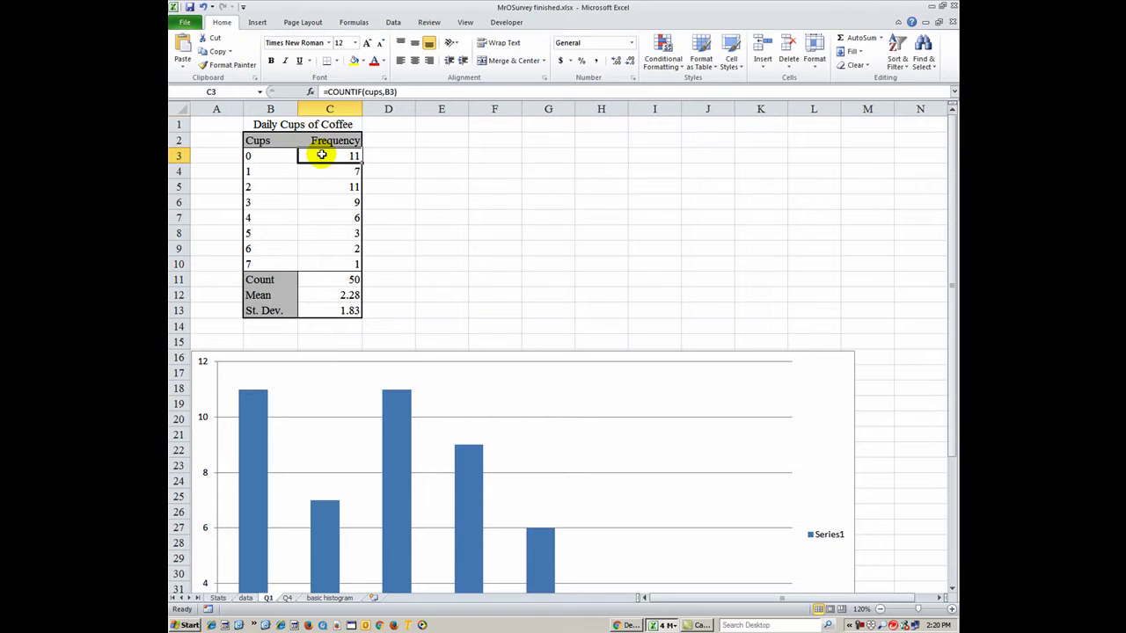
- Scroll so the whole frequency chart is visible and select it
{"action": "scroll", "coordinate": [281, 339], "scroll_direction": "down", "scroll_amount": 4}
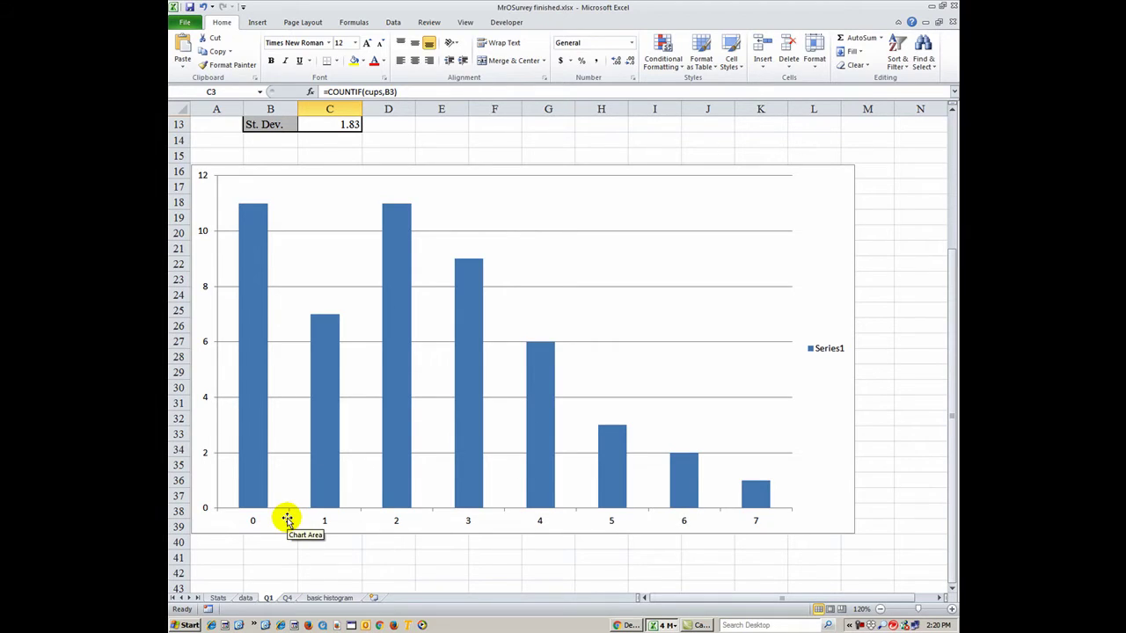
{"action": "scroll", "coordinate": [287, 519], "scroll_direction": "up", "scroll_amount": 4}
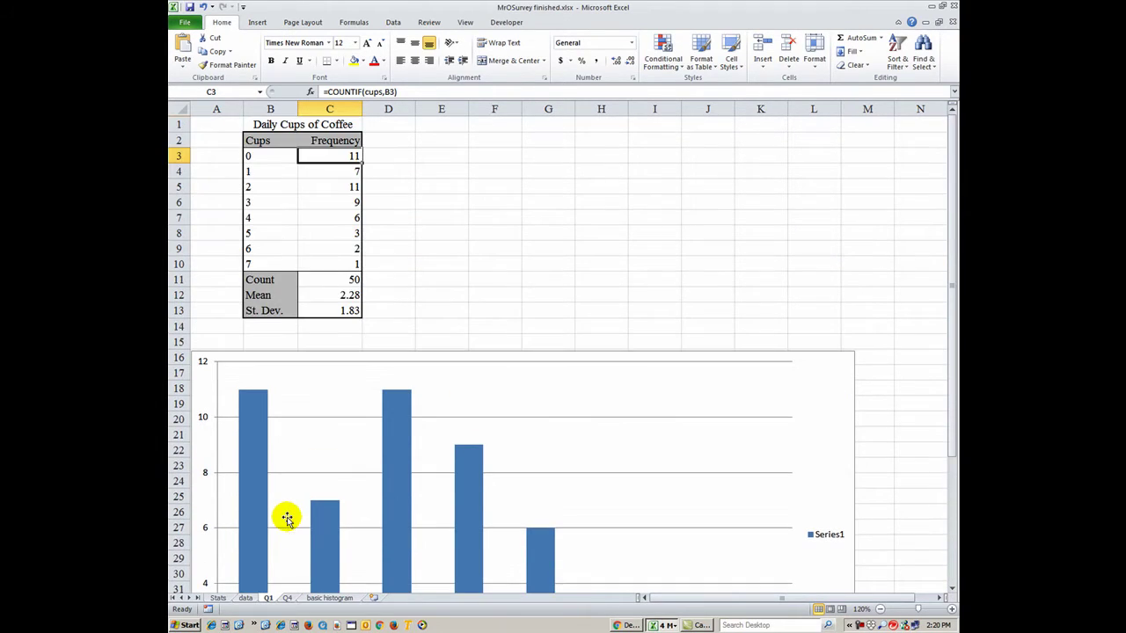
{"action": "scroll", "coordinate": [280, 378], "scroll_direction": "down", "scroll_amount": 3}
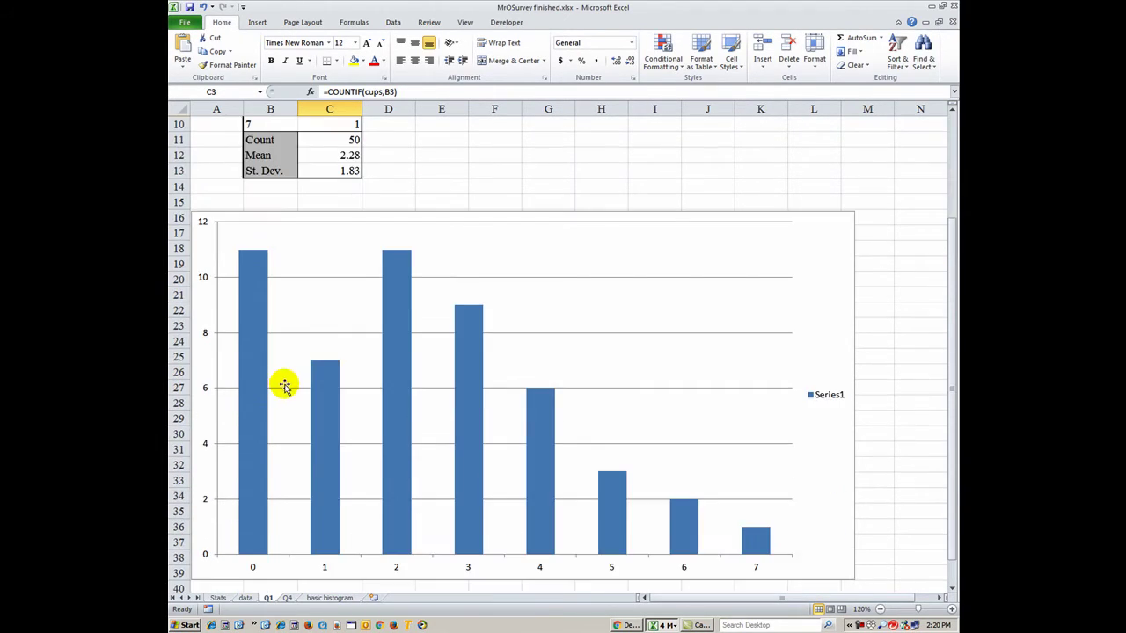
{"action": "scroll", "coordinate": [400, 331], "scroll_direction": "up", "scroll_amount": 2}
{"action": "scroll", "coordinate": [400, 330], "scroll_direction": "up", "scroll_amount": 1}
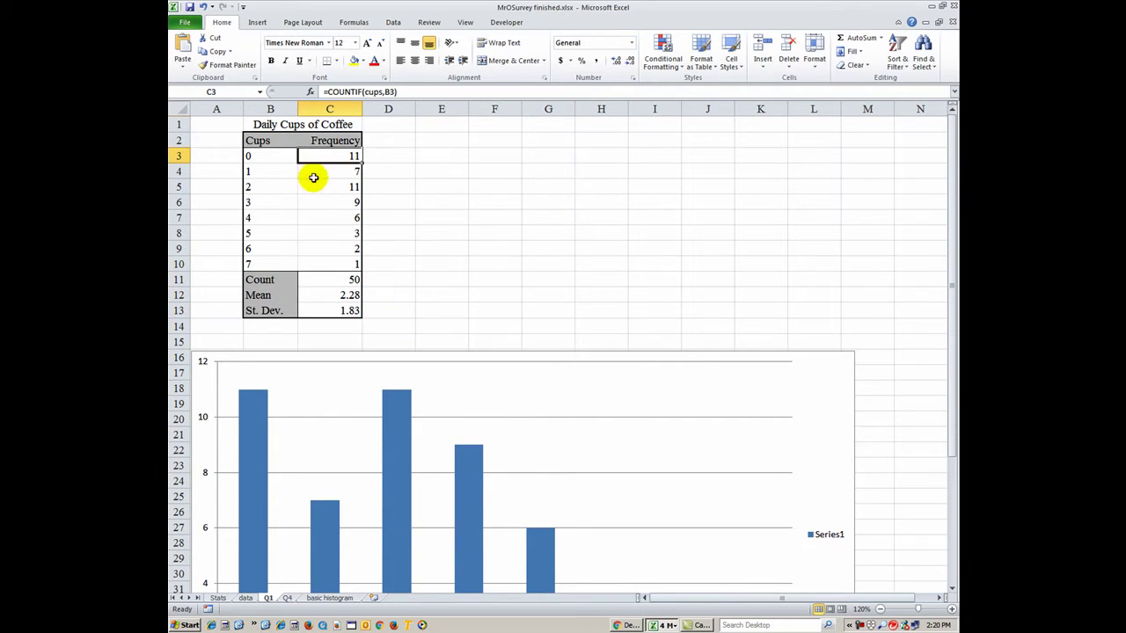
{"action": "scroll", "coordinate": [352, 326], "scroll_direction": "down", "scroll_amount": 2}
{"action": "scroll", "coordinate": [357, 351], "scroll_direction": "down", "scroll_amount": 1}
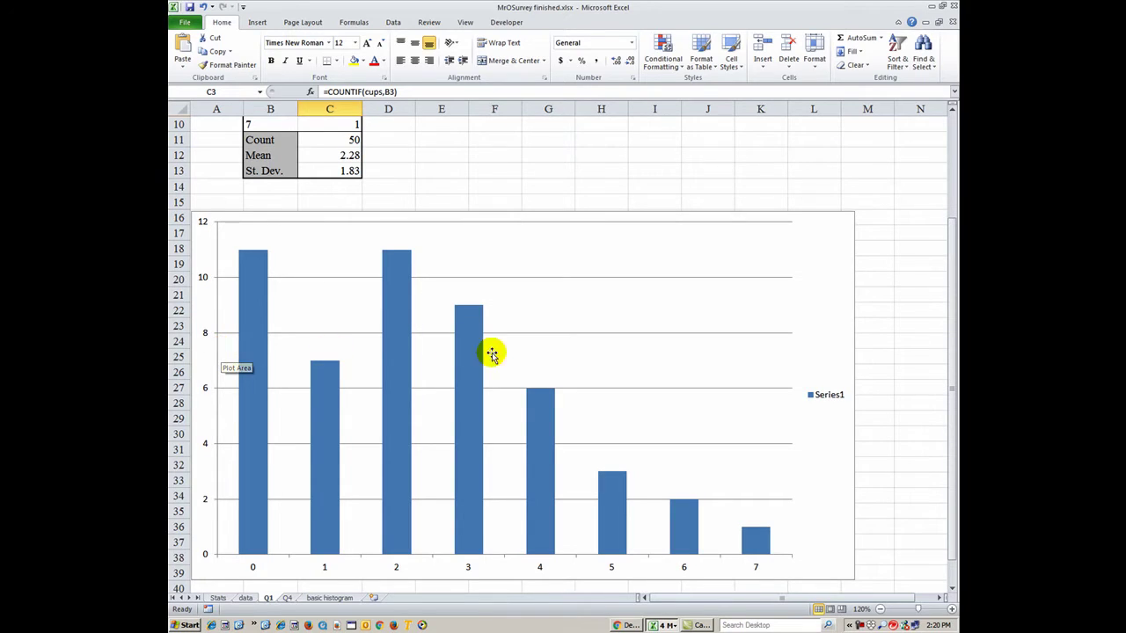
{"action": "left_click", "coordinate": [598, 283]}
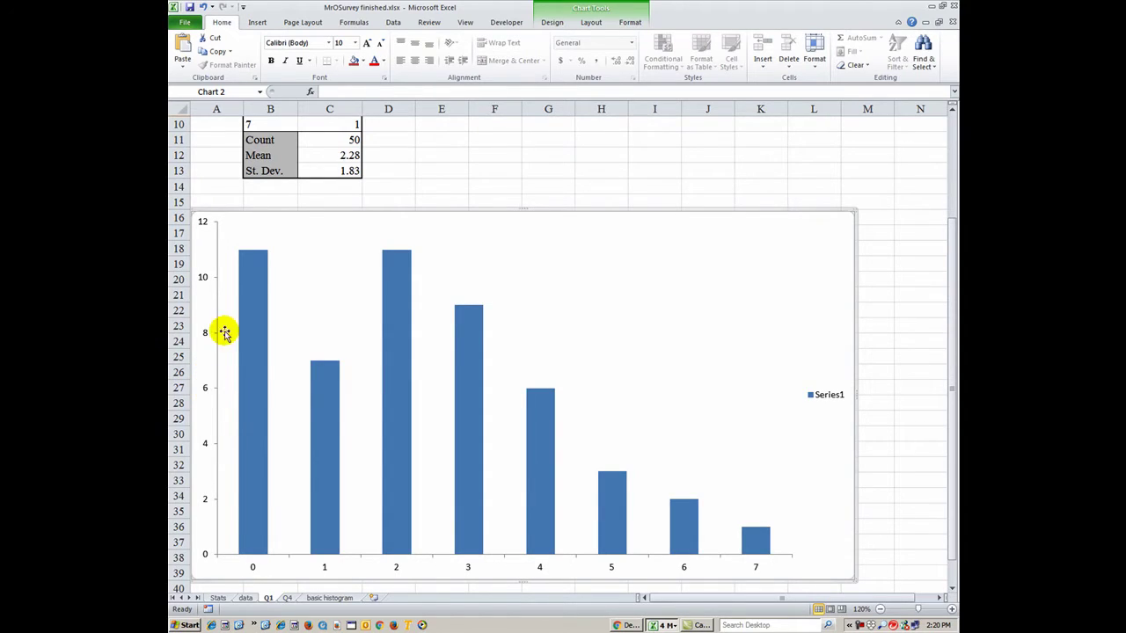
- Add a rotated vertical axis title reading 'Frequency' beside the 0–12 value axis
{"action": "left_click", "coordinate": [594, 26]}
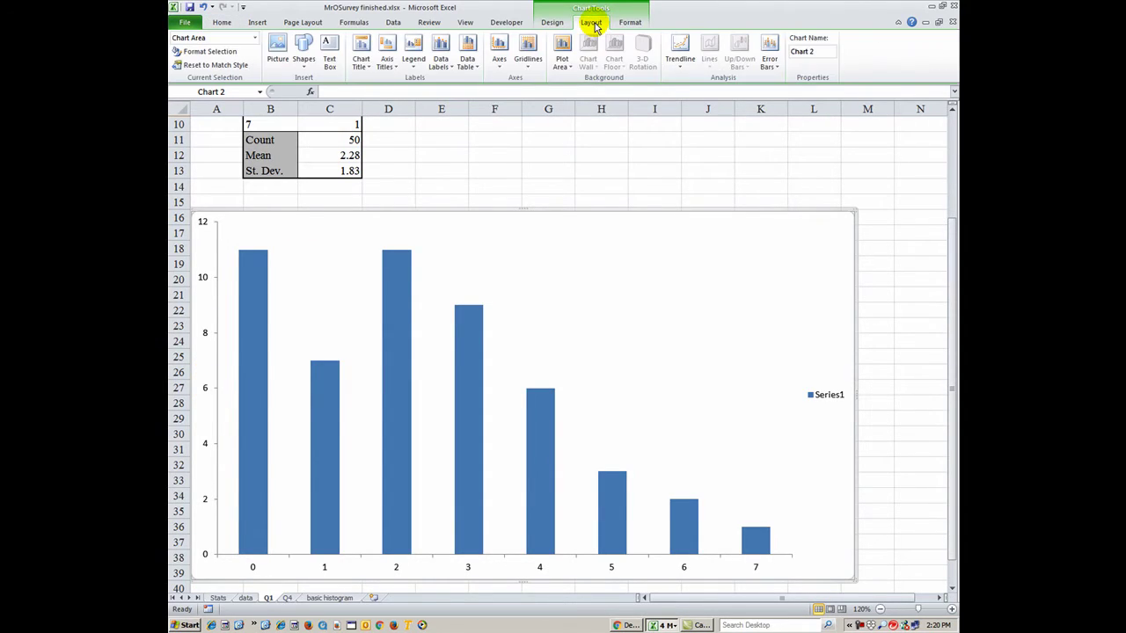
{"action": "left_click", "coordinate": [384, 68]}
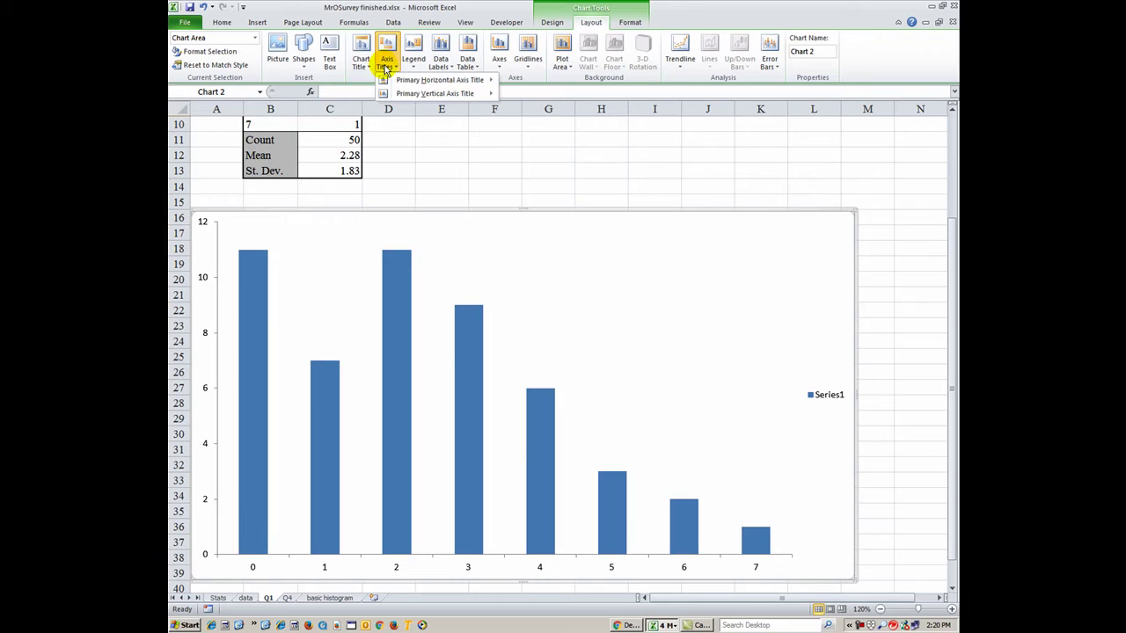
{"action": "mouse_move", "coordinate": [423, 93]}
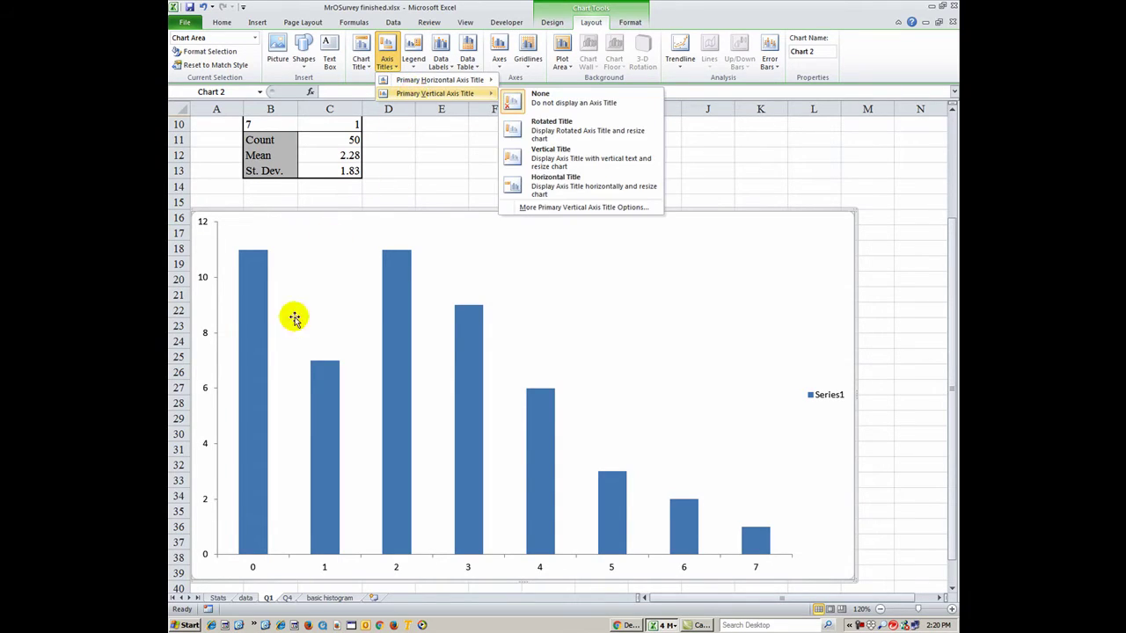
{"action": "left_click", "coordinate": [543, 161]}
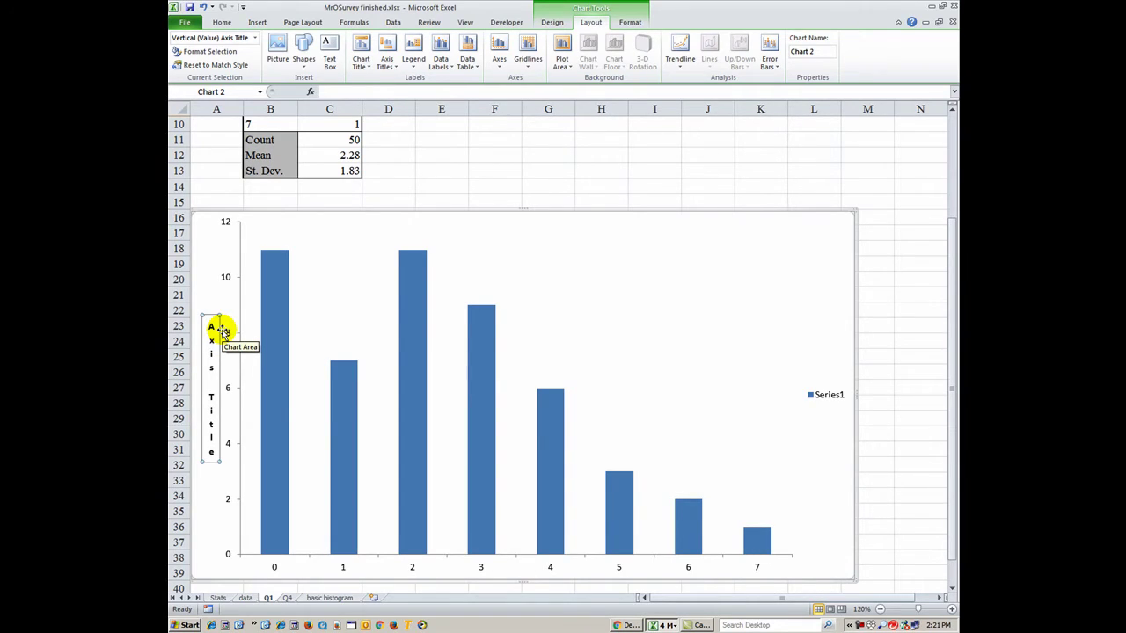
{"action": "left_click_drag", "start_coordinate": [214, 322], "coordinate": [209, 451]}
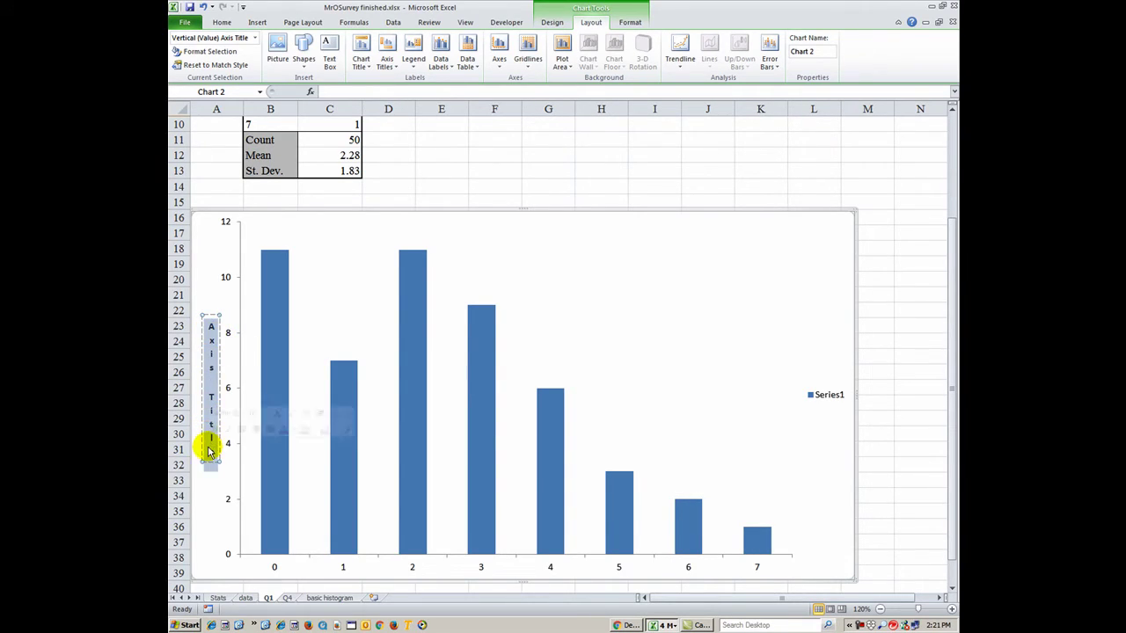
{"action": "type", "text": "Frequency"}
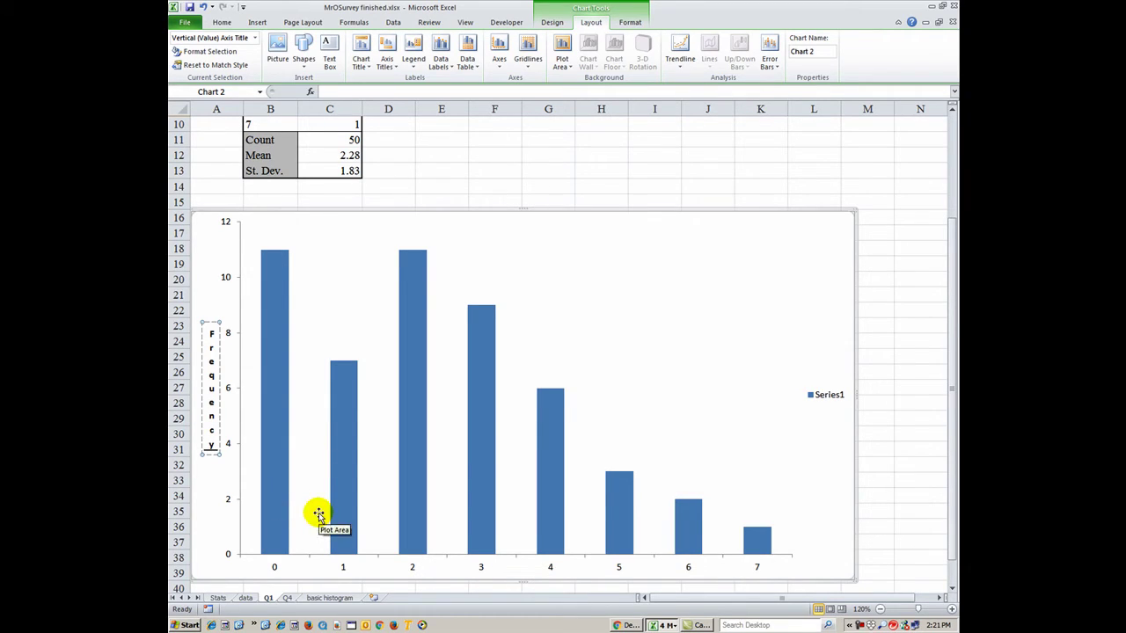
{"action": "left_click", "coordinate": [385, 66]}
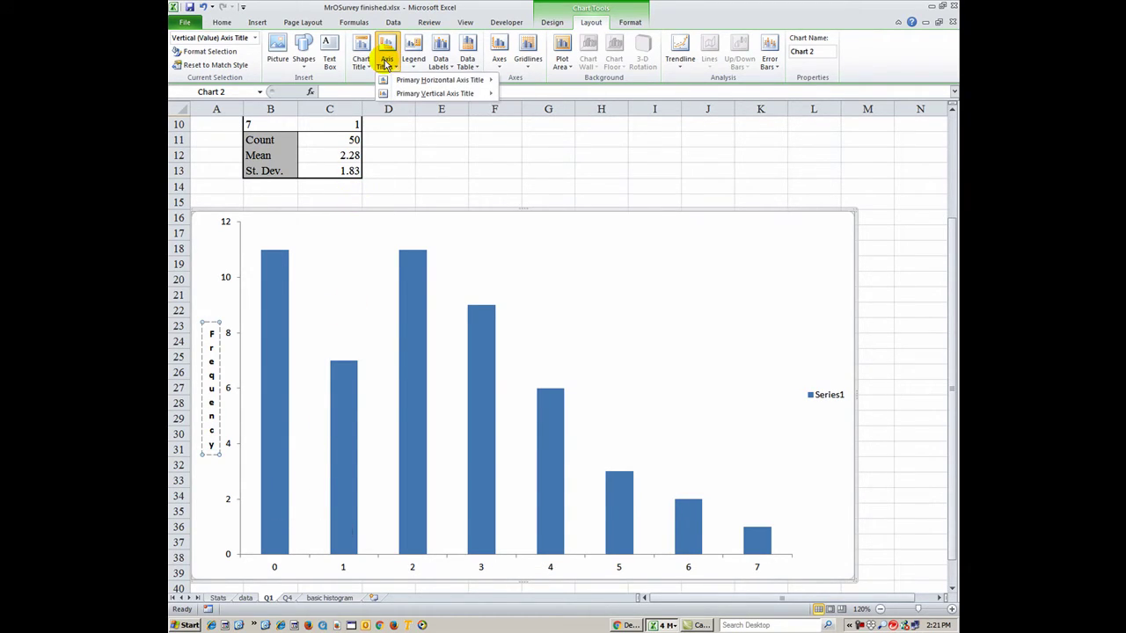
- Add a horizontal axis title below the axis reading 'Cups of Coffee'
{"action": "mouse_move", "coordinate": [401, 81]}
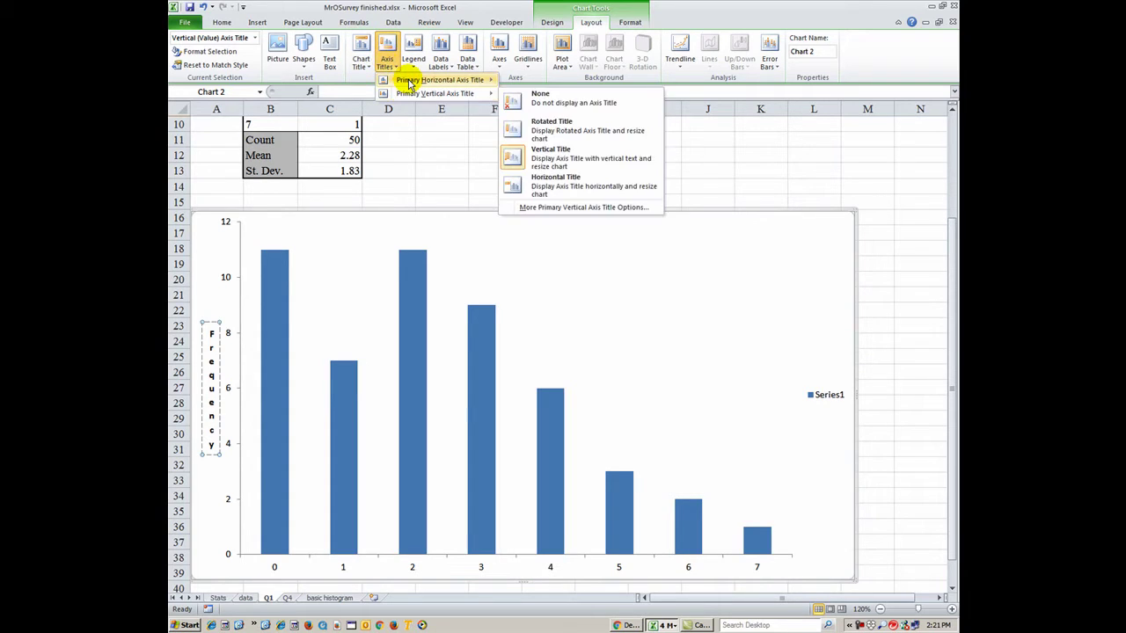
{"action": "left_click", "coordinate": [541, 114]}
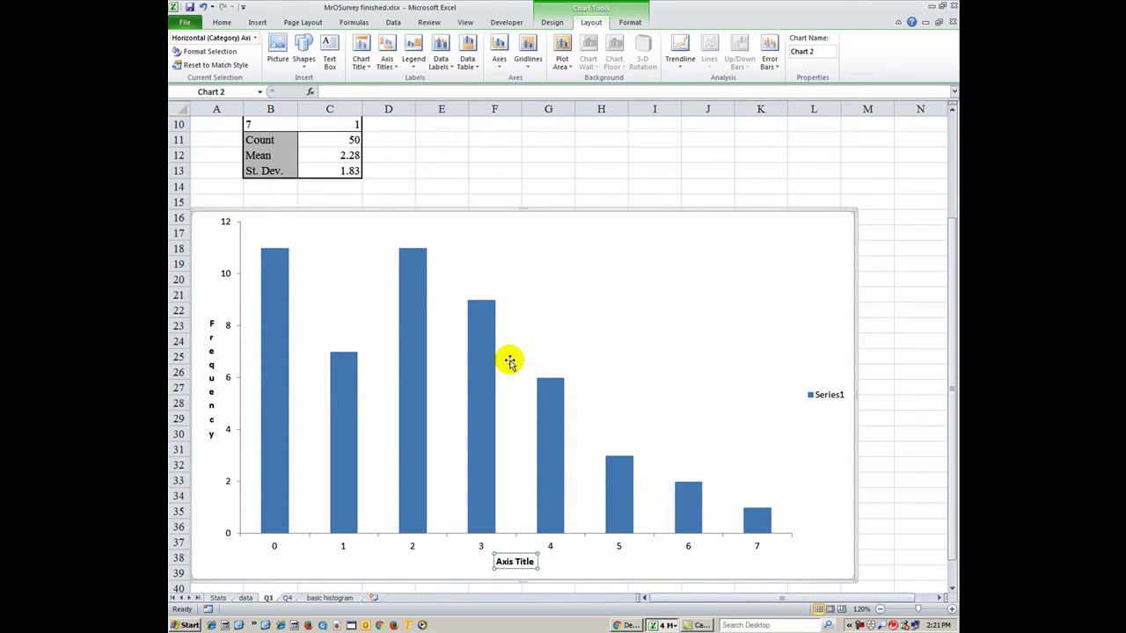
{"action": "left_click_drag", "start_coordinate": [503, 563], "coordinate": [535, 561]}
{"action": "type", "text": "Cups"}
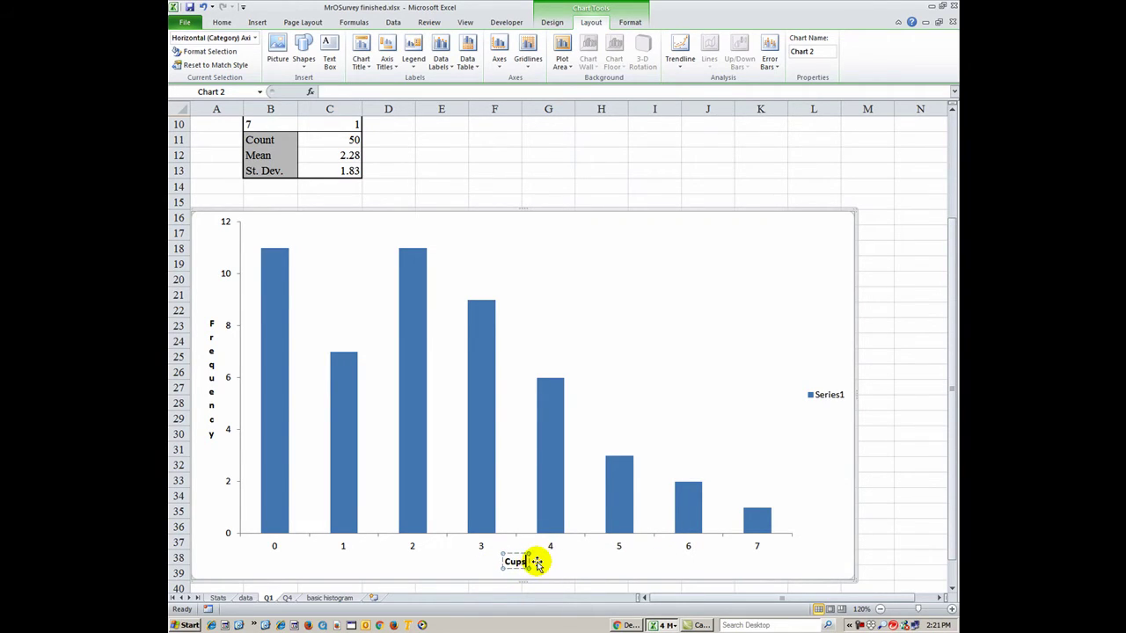
{"action": "type", "text": " of Coffee"}
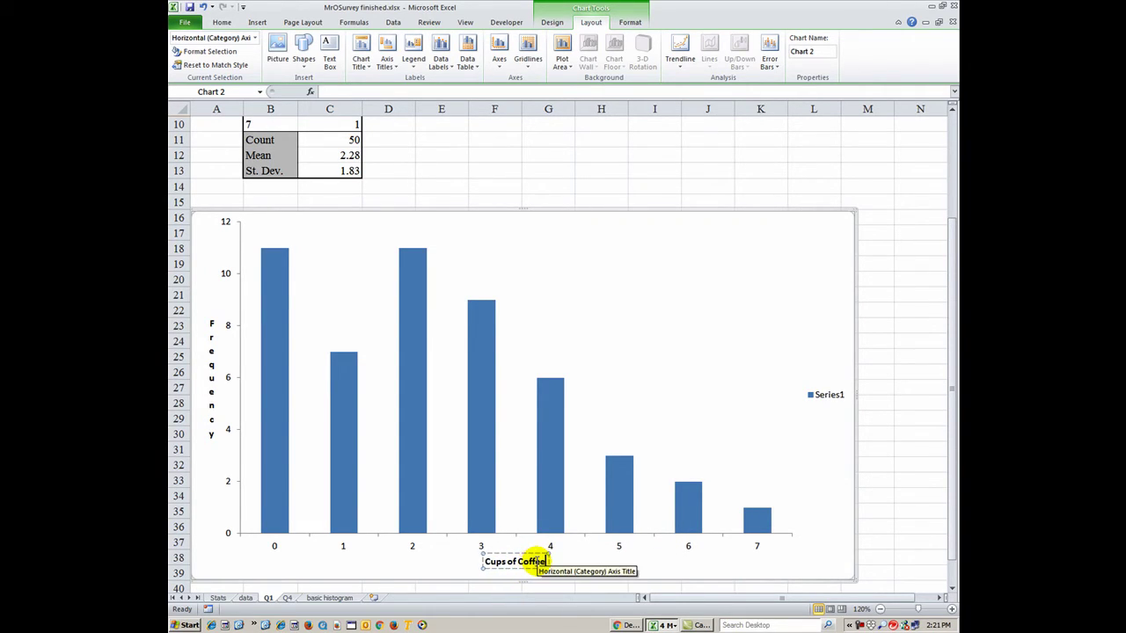
{"action": "left_click", "coordinate": [572, 569]}
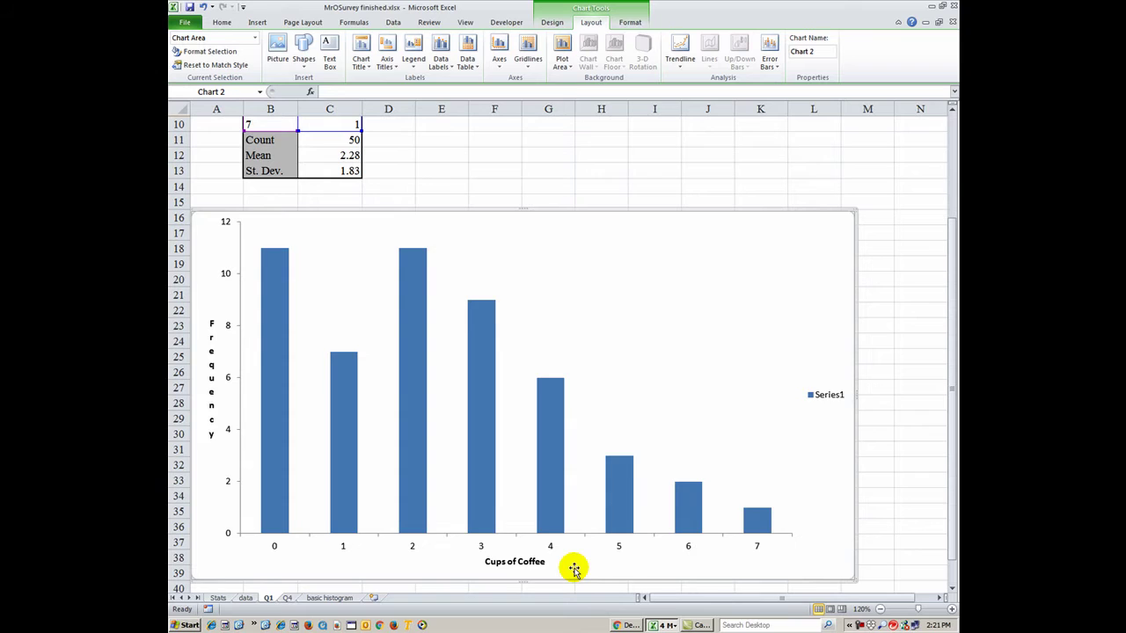
- Add a centred overlay chart title and start typing 'Histogram of Daily Cups of'
{"action": "left_click", "coordinate": [507, 234]}
{"action": "left_click", "coordinate": [361, 55]}
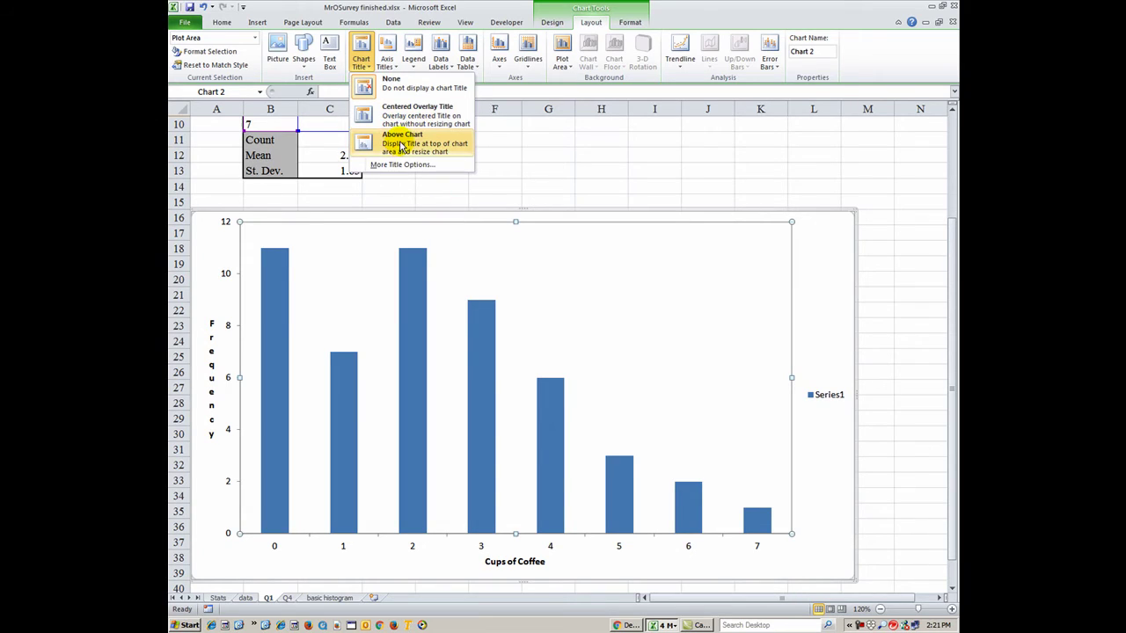
{"action": "left_click", "coordinate": [406, 120]}
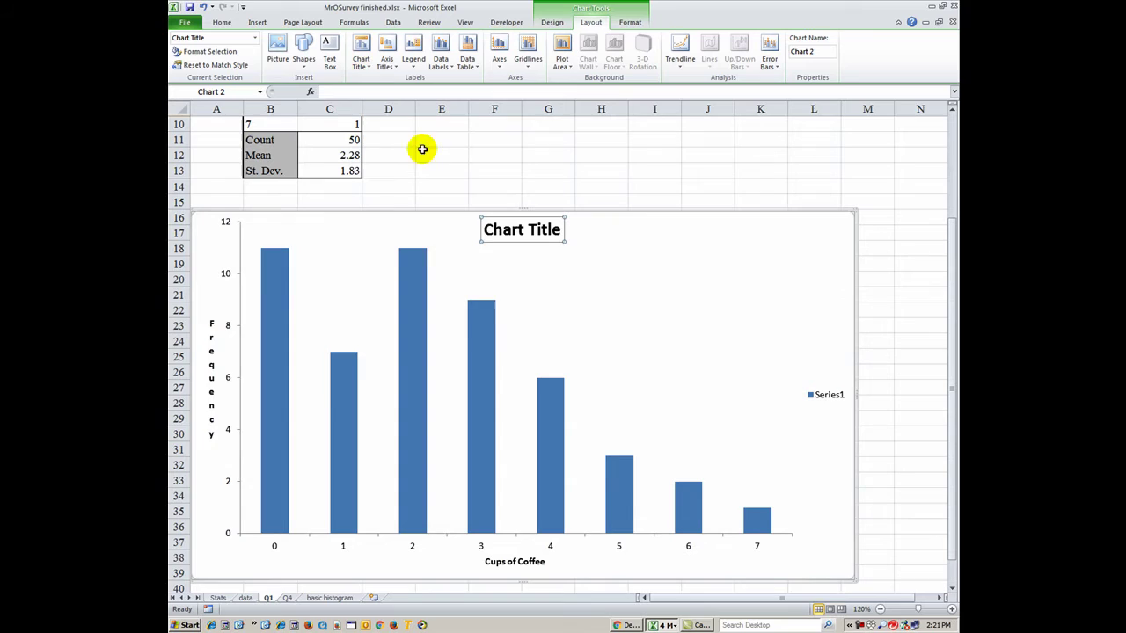
{"action": "left_click_drag", "start_coordinate": [483, 229], "coordinate": [556, 231]}
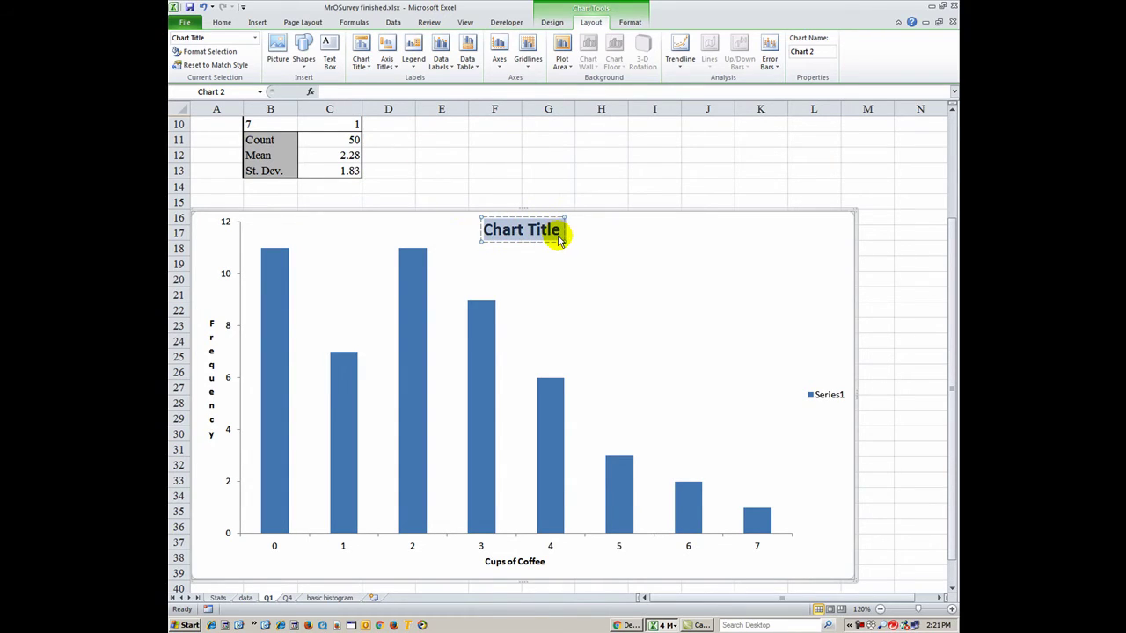
{"action": "type", "text": "Hi"}
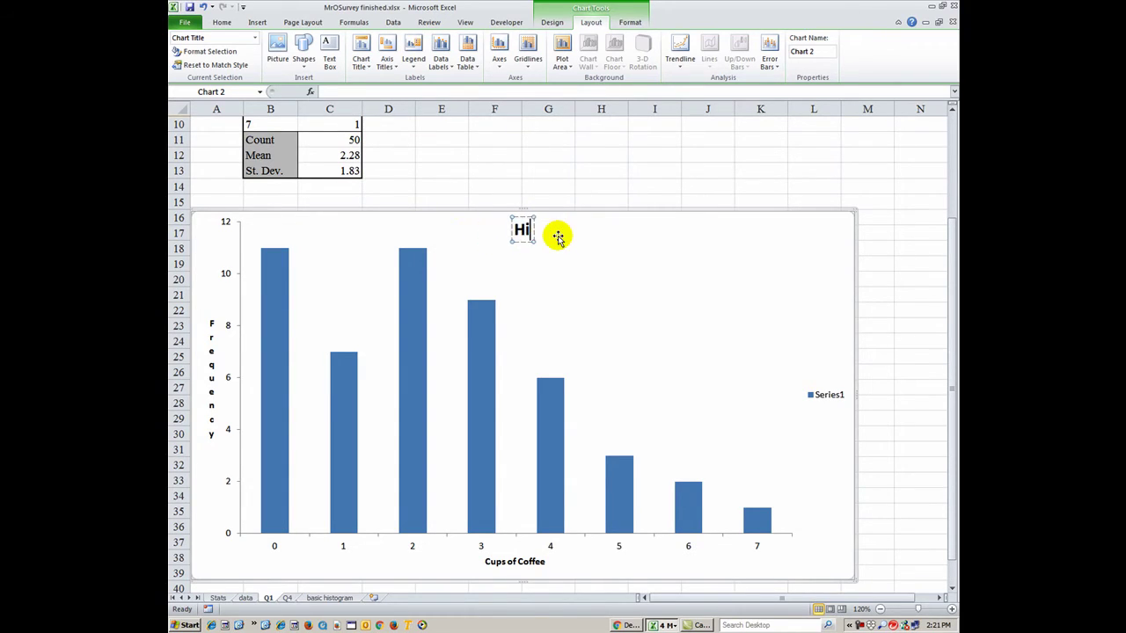
{"action": "type", "text": "stogram"}
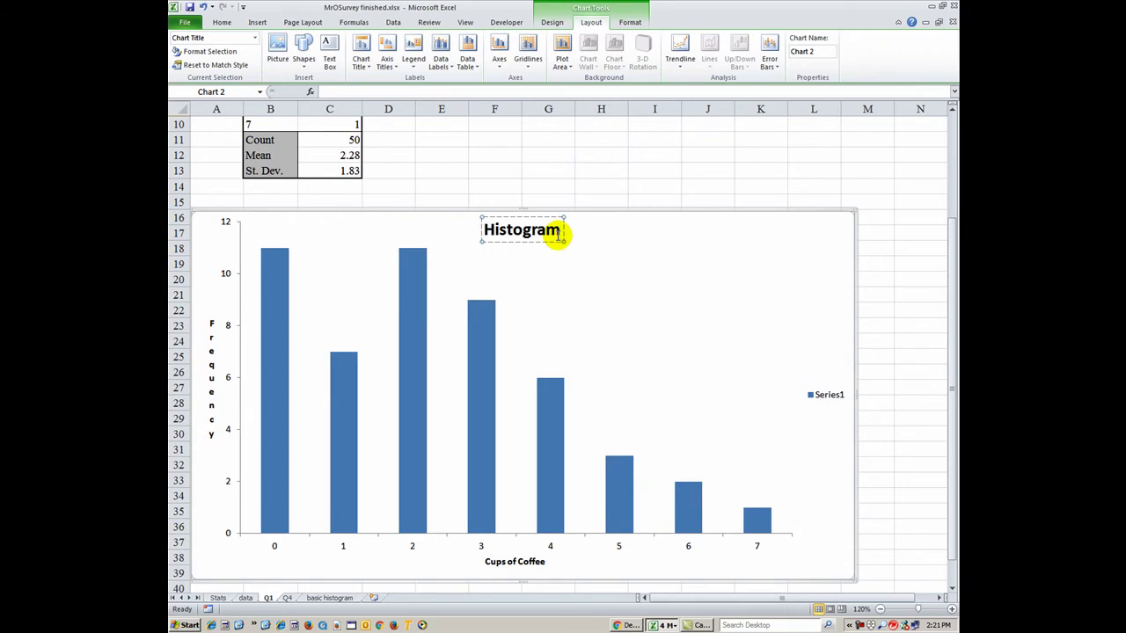
{"action": "type", "text": " of Daily Cup[s"}
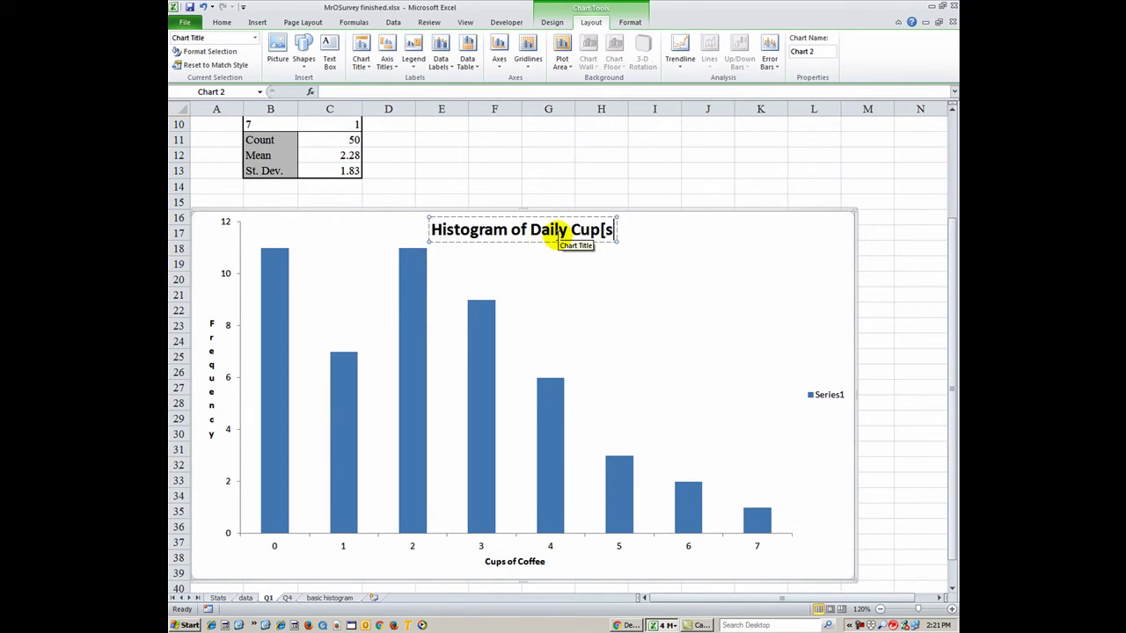
{"action": "key", "text": "BackSpace"}
{"action": "key", "text": "BackSpace"}
{"action": "type", "text": "s of"}
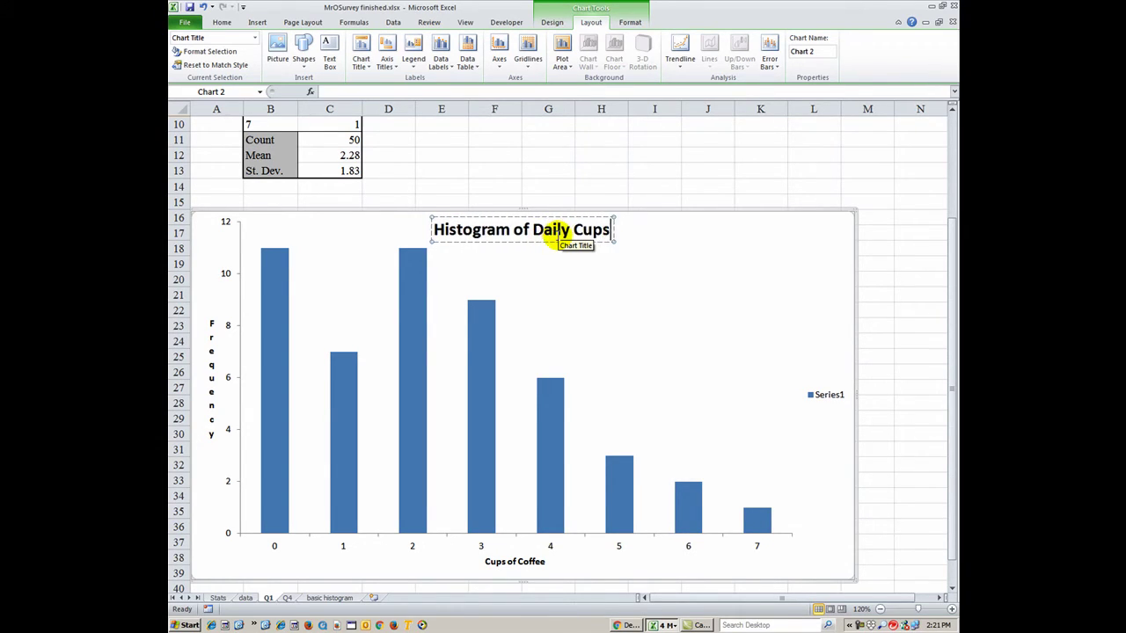
- Correct the chart title text to read 'Histogram of Daily Cups of Coffee'
{"action": "key", "text": "Menu"}
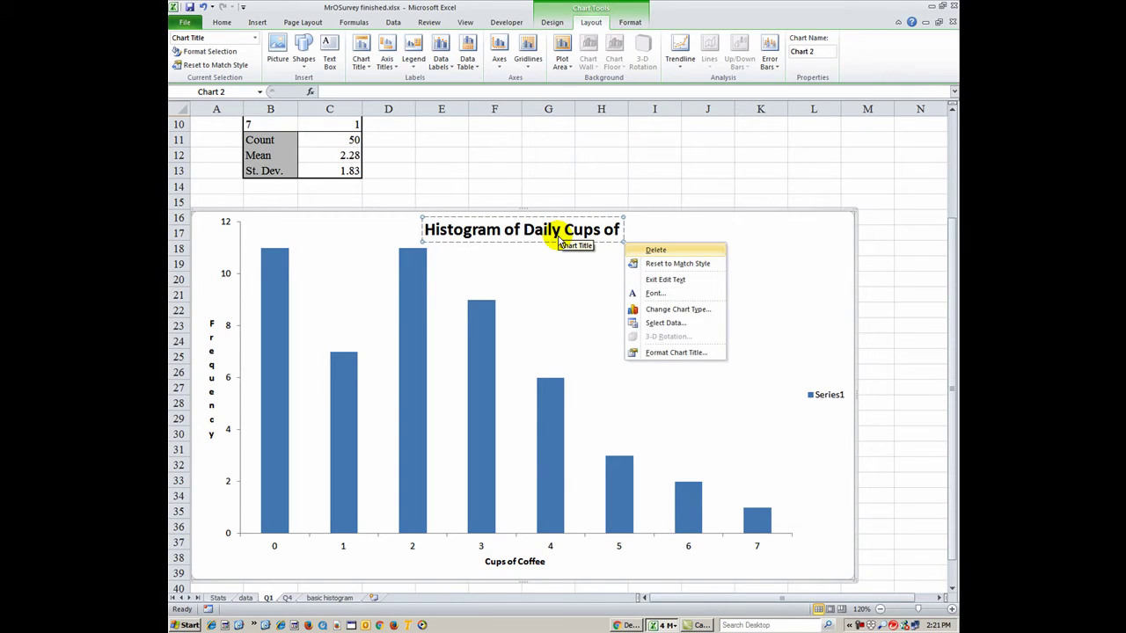
{"action": "left_click", "coordinate": [656, 279]}
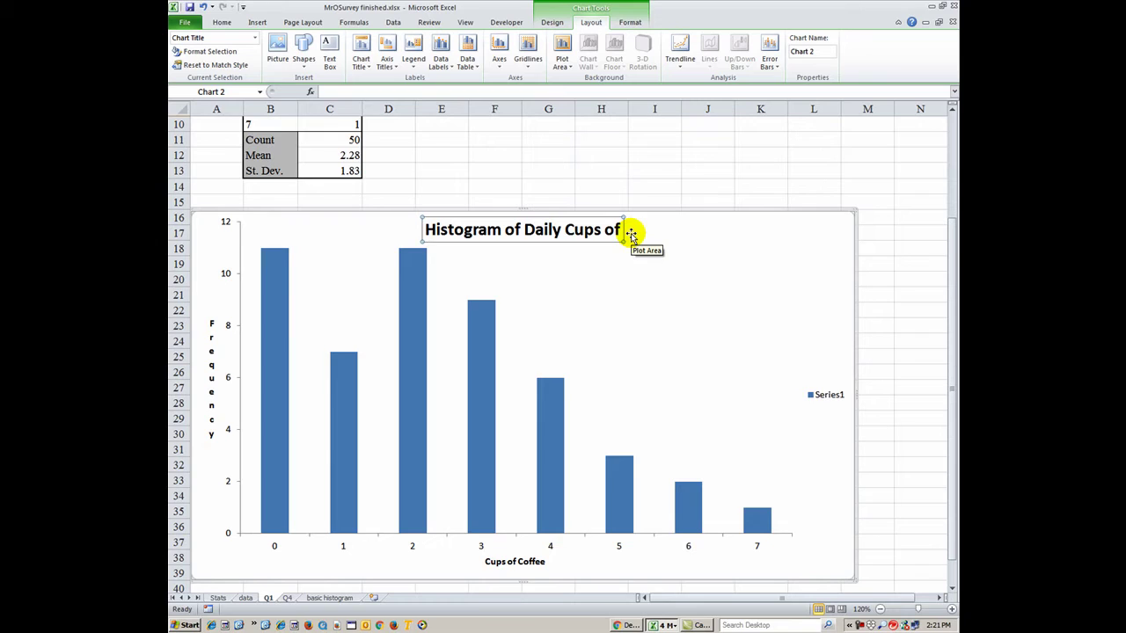
{"action": "type", "text": "Co"}
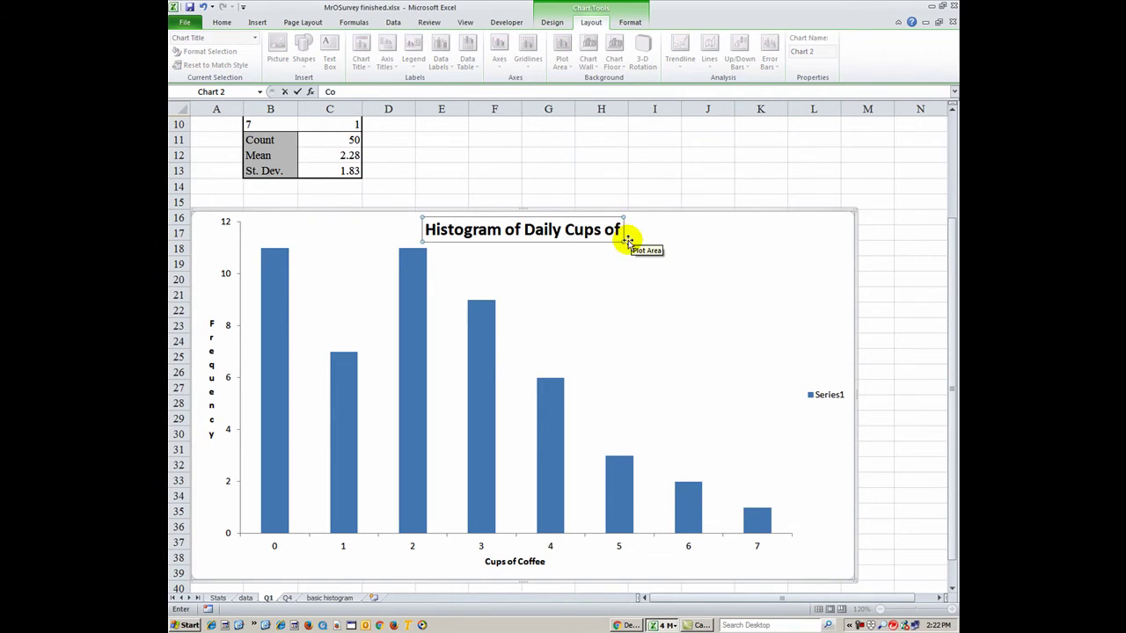
{"action": "key", "text": "Return"}
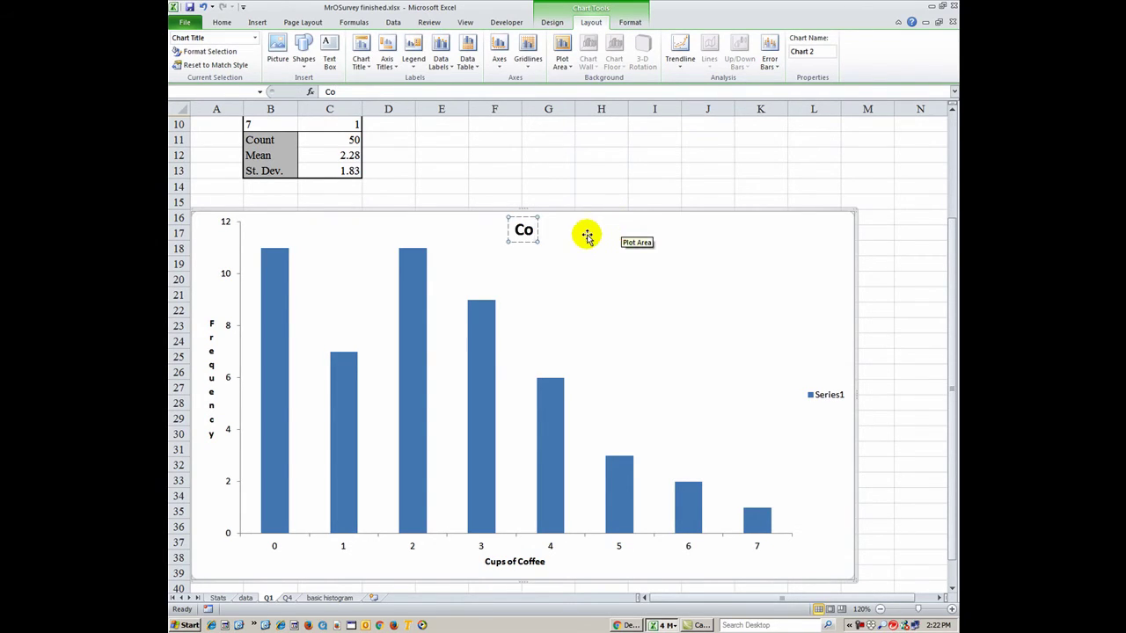
{"action": "type", "text": "ffee"}
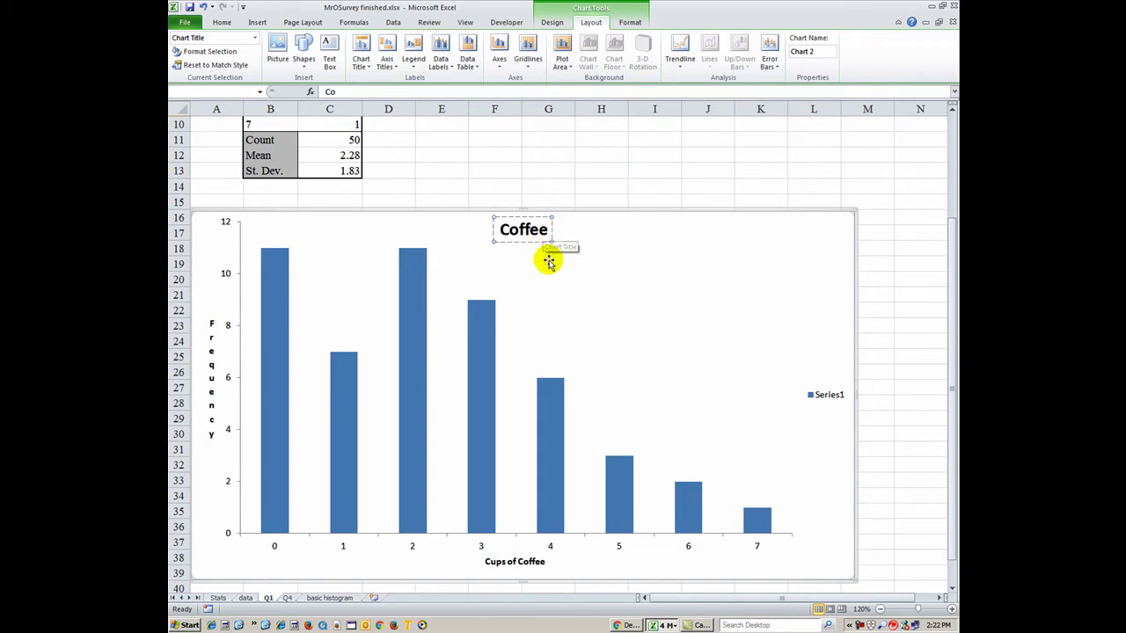
{"action": "left_click", "coordinate": [516, 233]}
{"action": "left_click_drag", "start_coordinate": [497, 229], "coordinate": [545, 242]}
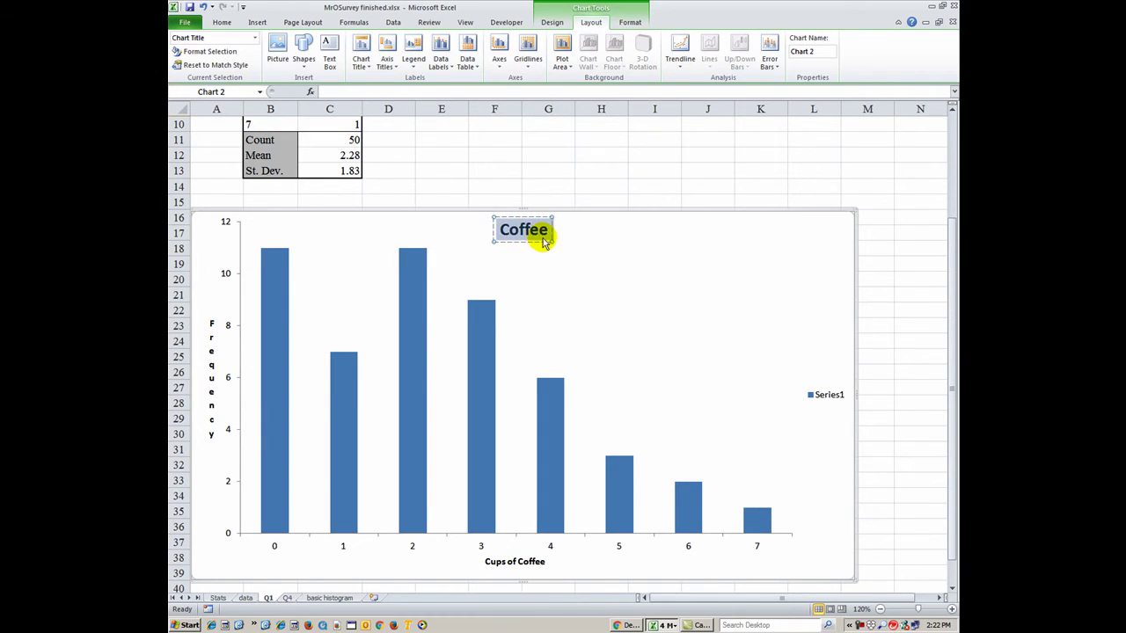
{"action": "type", "text": "His"}
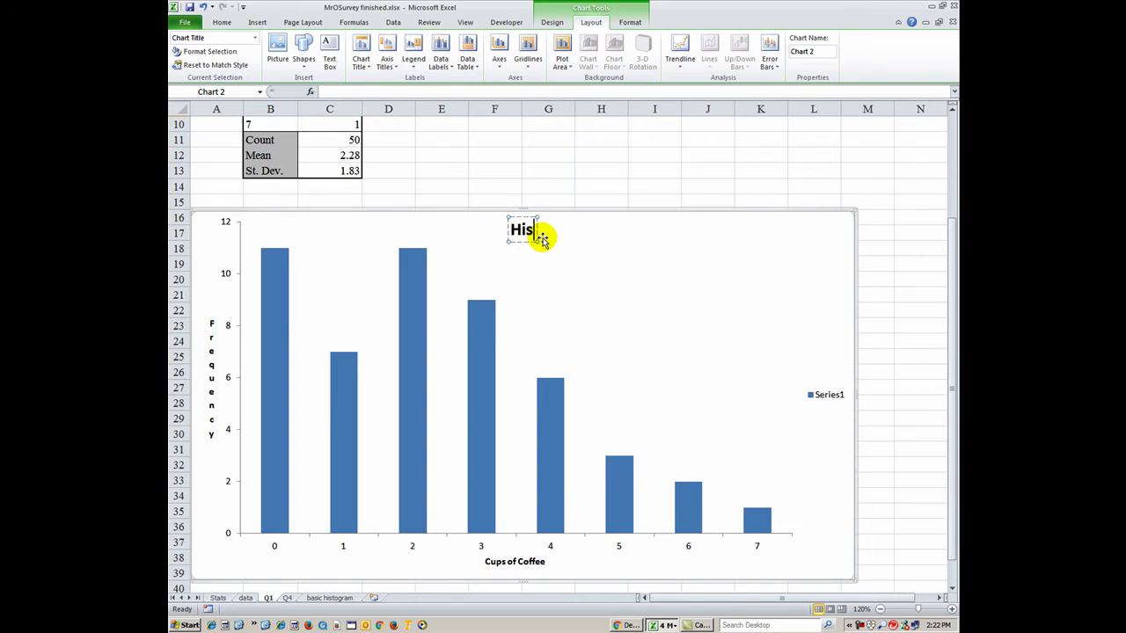
{"action": "type", "text": "togram of Daily C"}
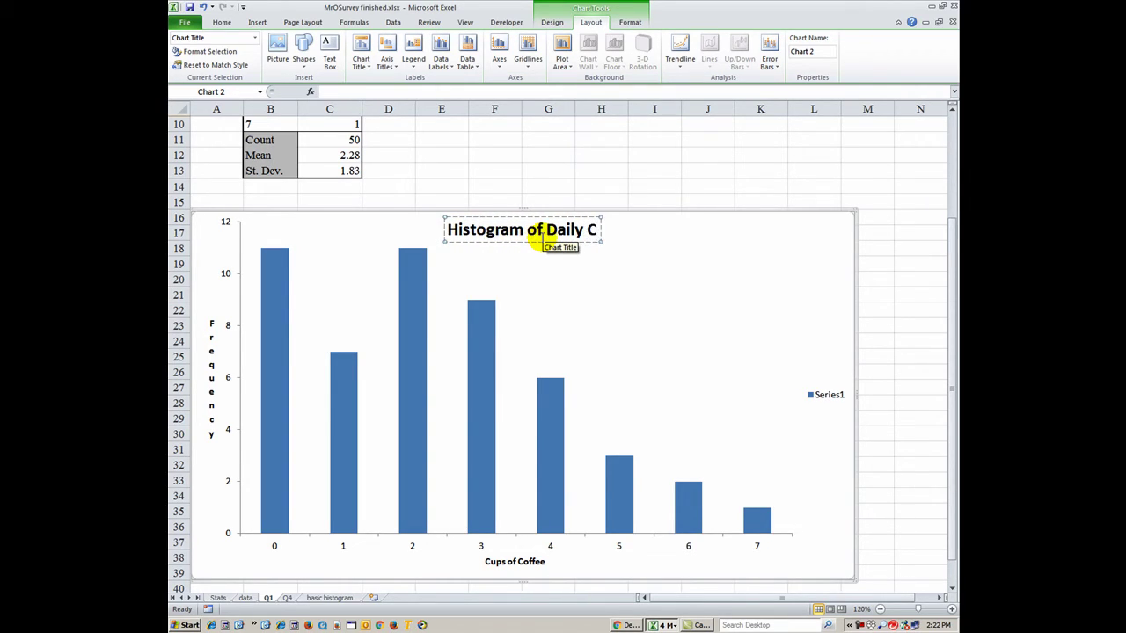
{"action": "type", "text": "ups of Coffee"}
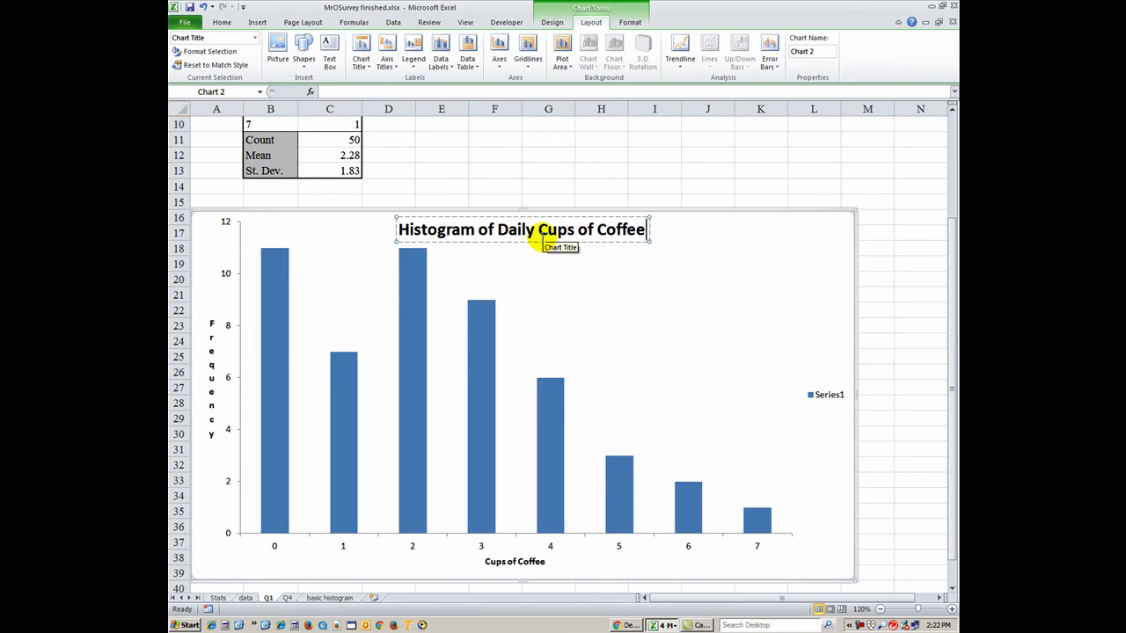
- Finish the title, then select the whole bar series and bring up its shortcut menu
{"action": "left_click", "coordinate": [569, 299]}
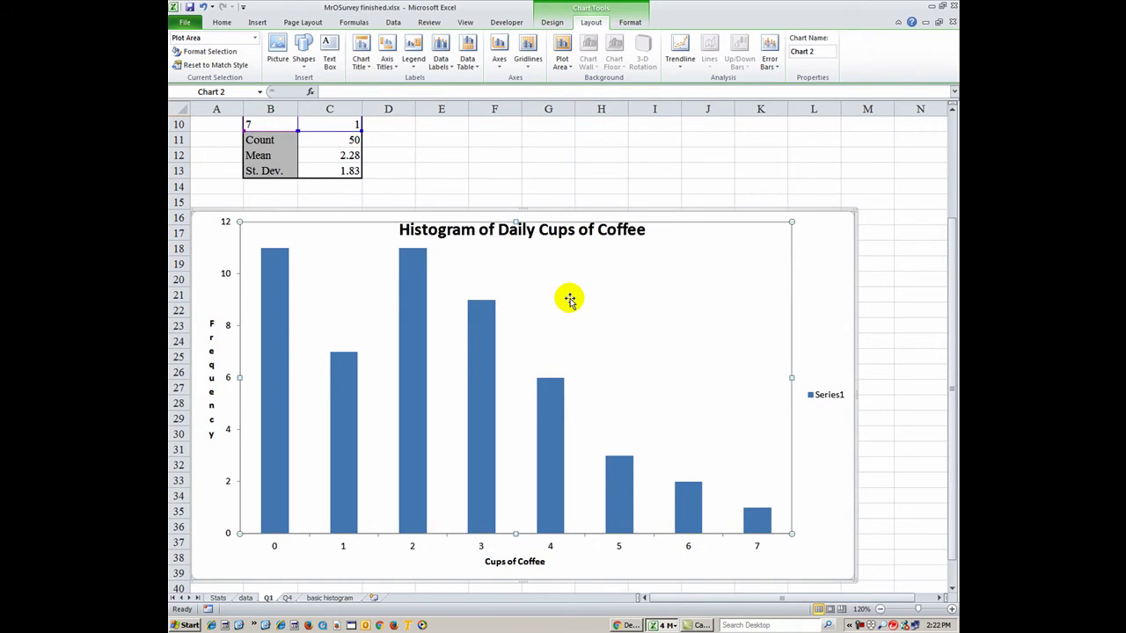
{"action": "scroll", "coordinate": [470, 377], "scroll_direction": "down", "scroll_amount": 1}
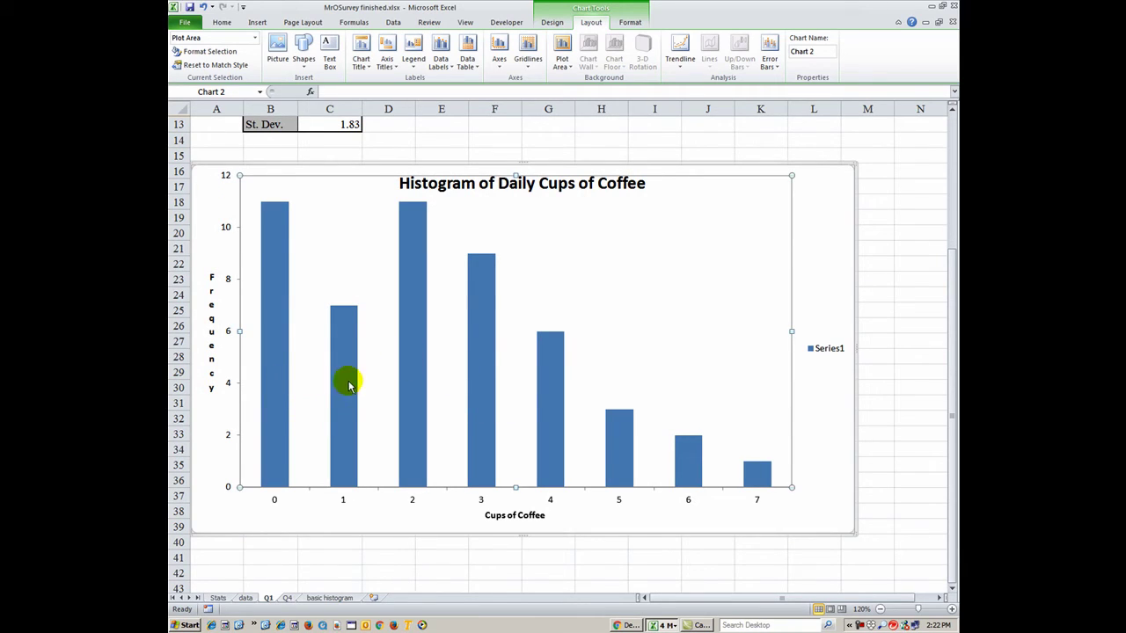
{"action": "mouse_move", "coordinate": [468, 389]}
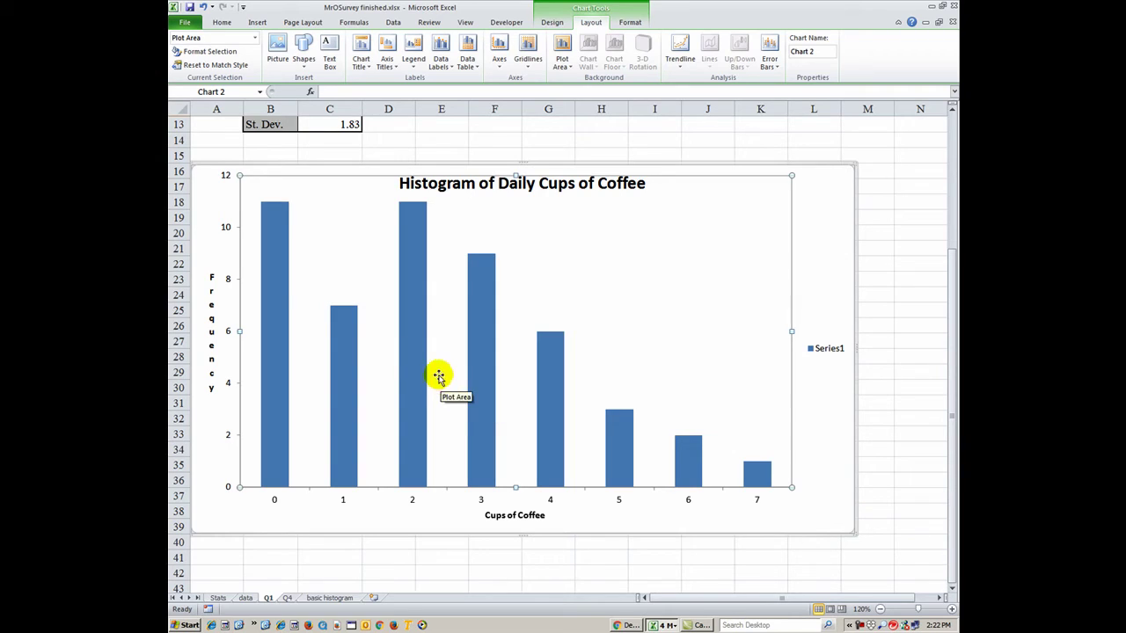
{"action": "left_click", "coordinate": [268, 283]}
{"action": "left_click", "coordinate": [273, 278]}
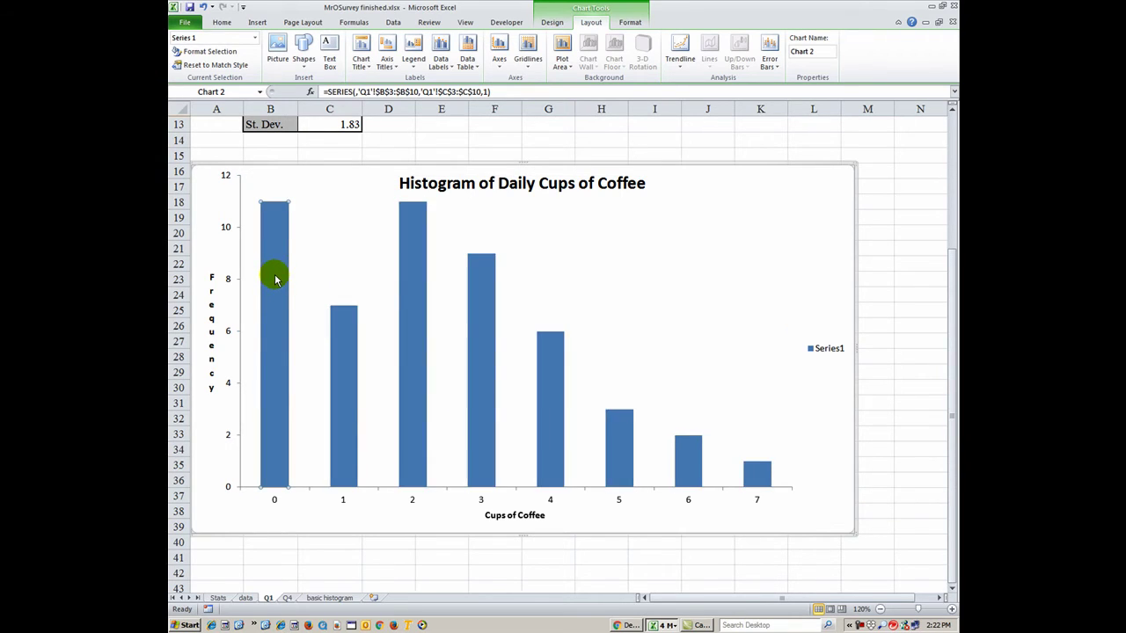
{"action": "left_click", "coordinate": [339, 346]}
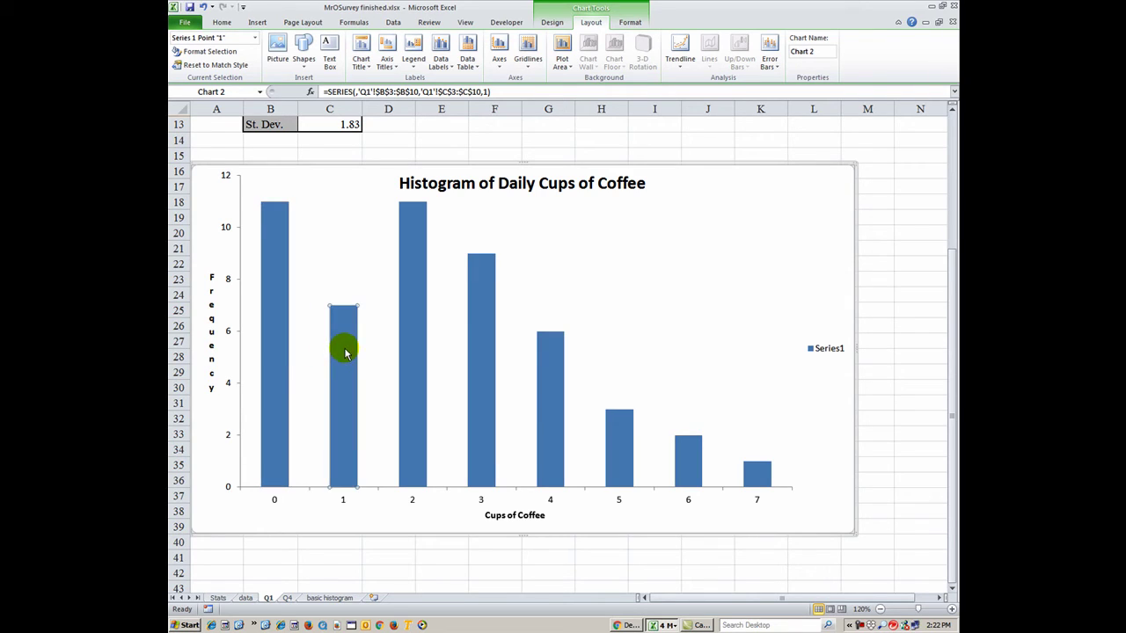
{"action": "left_click", "coordinate": [277, 331]}
{"action": "right_click", "coordinate": [273, 337]}
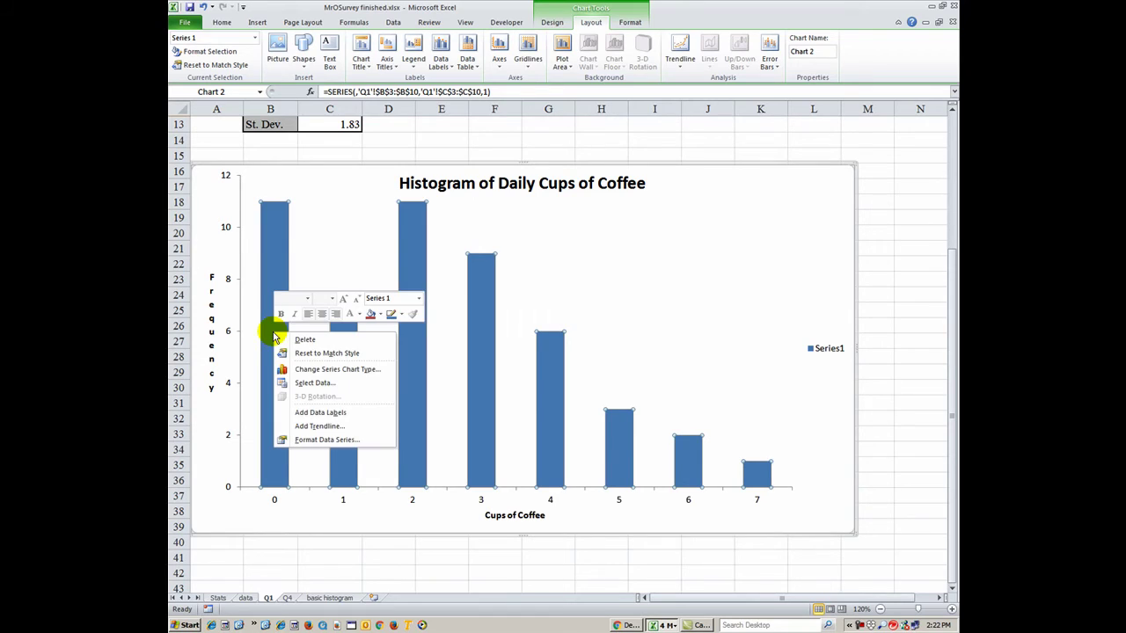
- Set the bar series Gap Width to 0% (No Gap) in Format Data Series
{"action": "left_click", "coordinate": [325, 441]}
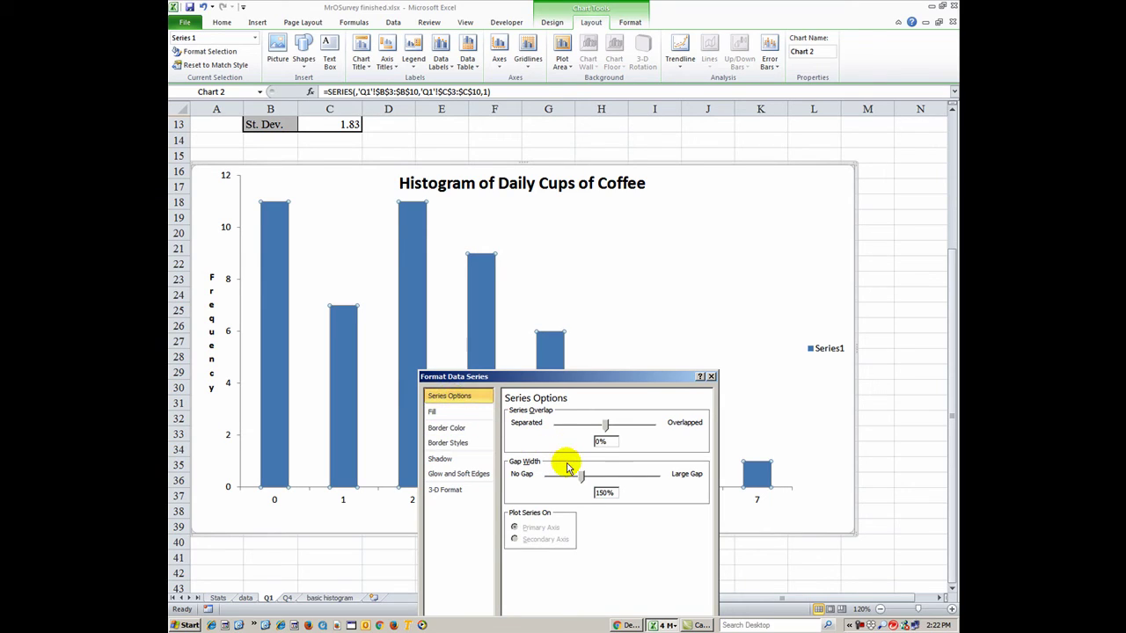
{"action": "left_click_drag", "start_coordinate": [581, 476], "coordinate": [548, 484]}
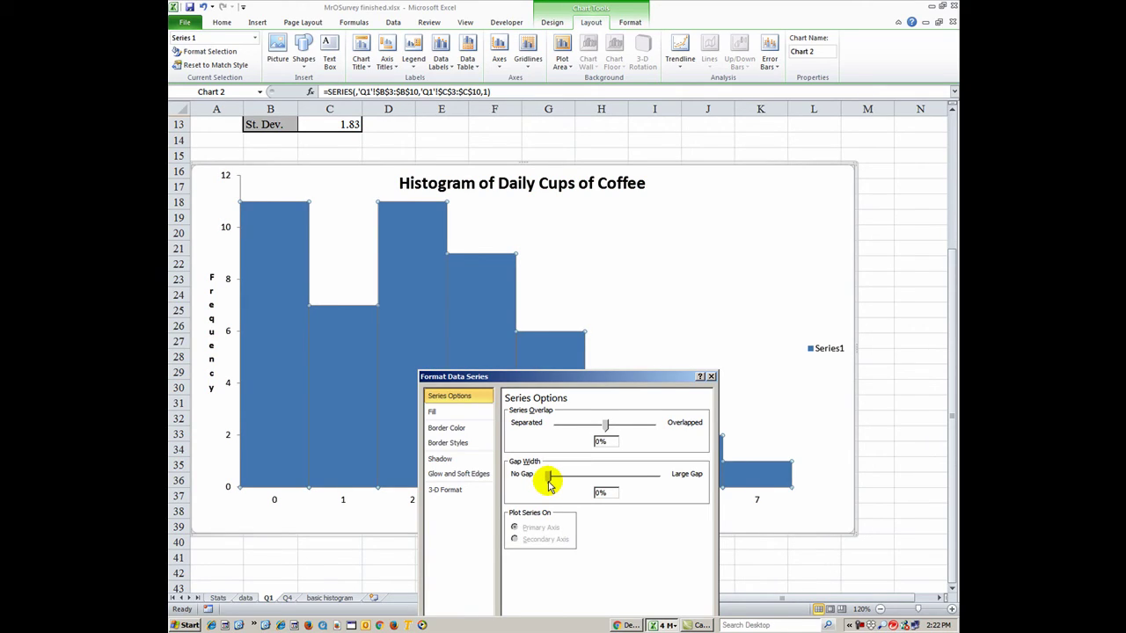
{"action": "left_click_drag", "start_coordinate": [586, 376], "coordinate": [759, 227]}
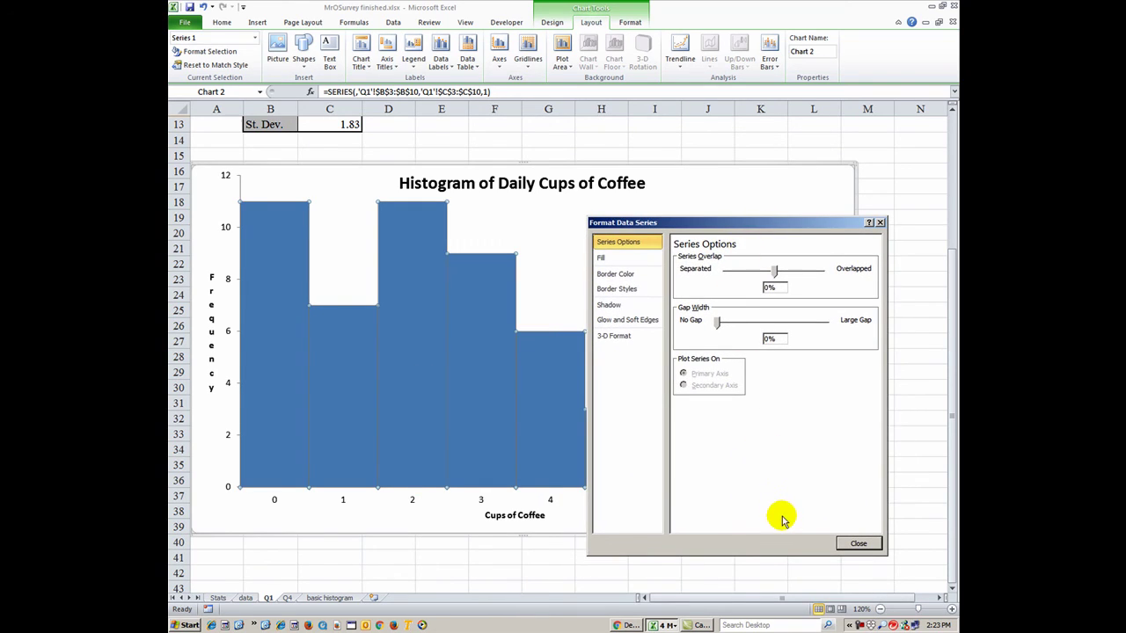
{"action": "left_click", "coordinate": [858, 544]}
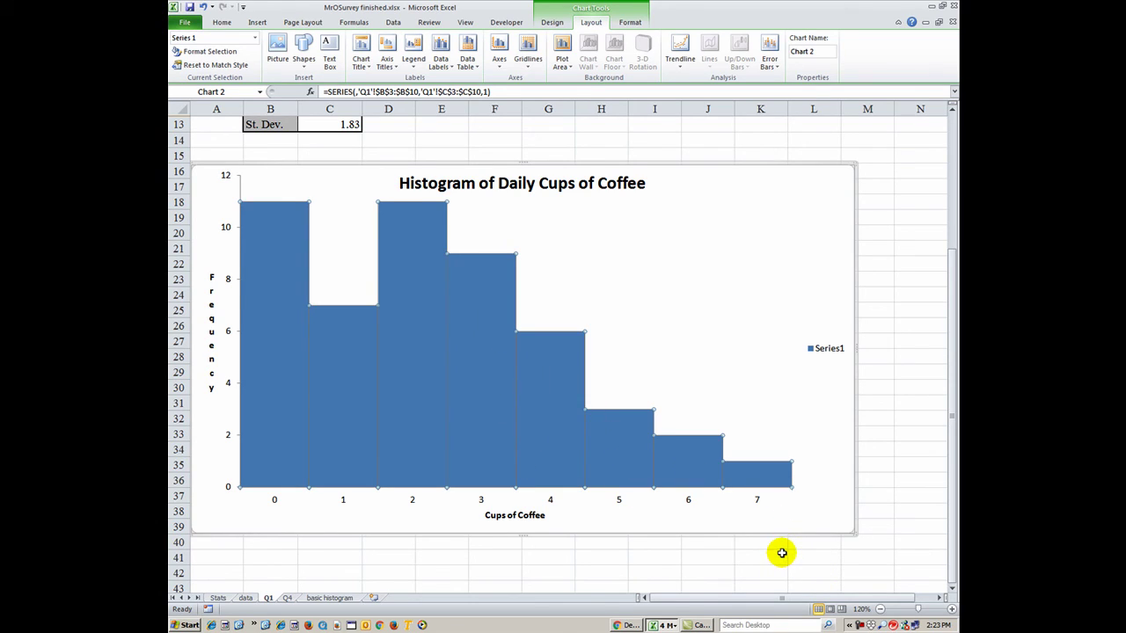
- Delete the Series1 legend and scroll to review the finished histogram
{"action": "left_click", "coordinate": [823, 350]}
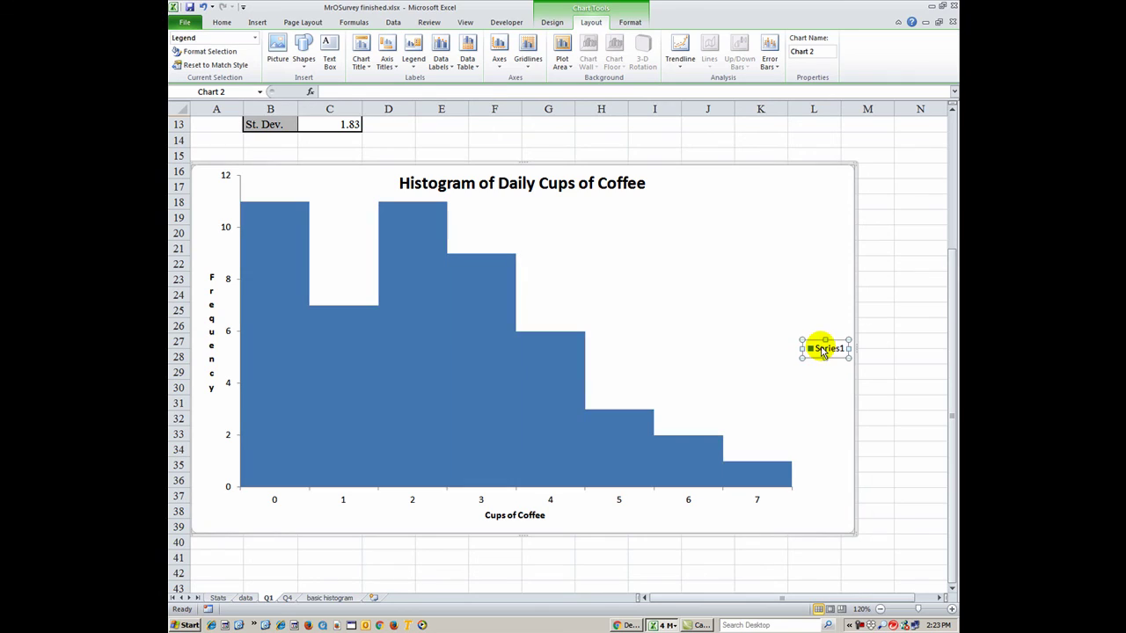
{"action": "key", "text": "Delete"}
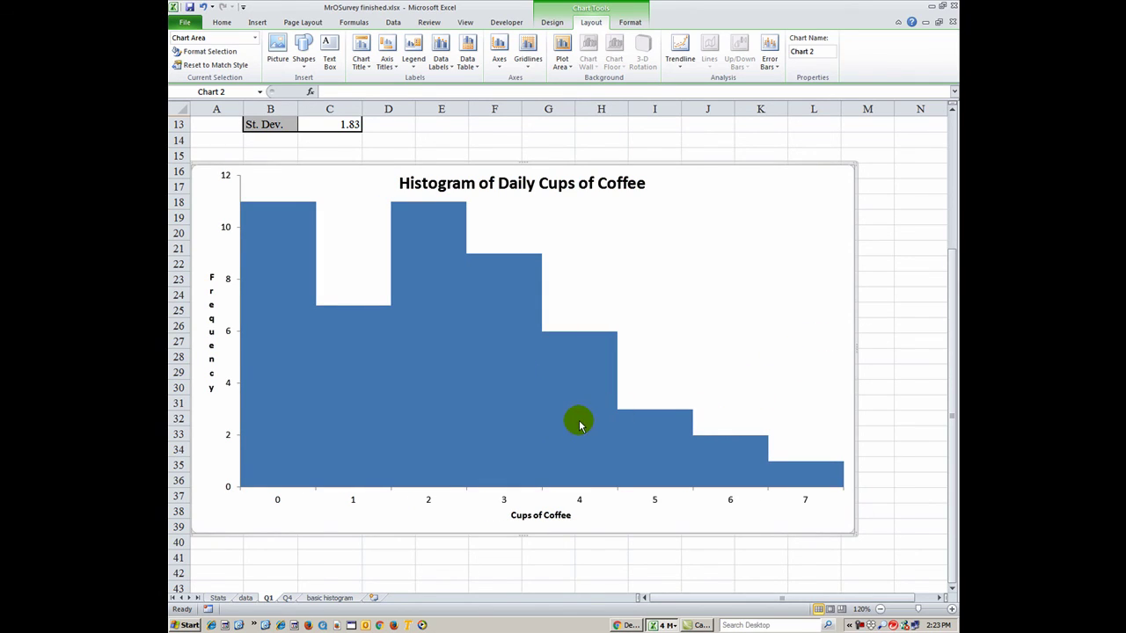
{"action": "mouse_move", "coordinate": [579, 420]}
{"action": "scroll", "coordinate": [579, 420], "scroll_direction": "up", "scroll_amount": 1}
{"action": "scroll", "coordinate": [579, 420], "scroll_direction": "up", "scroll_amount": 3}
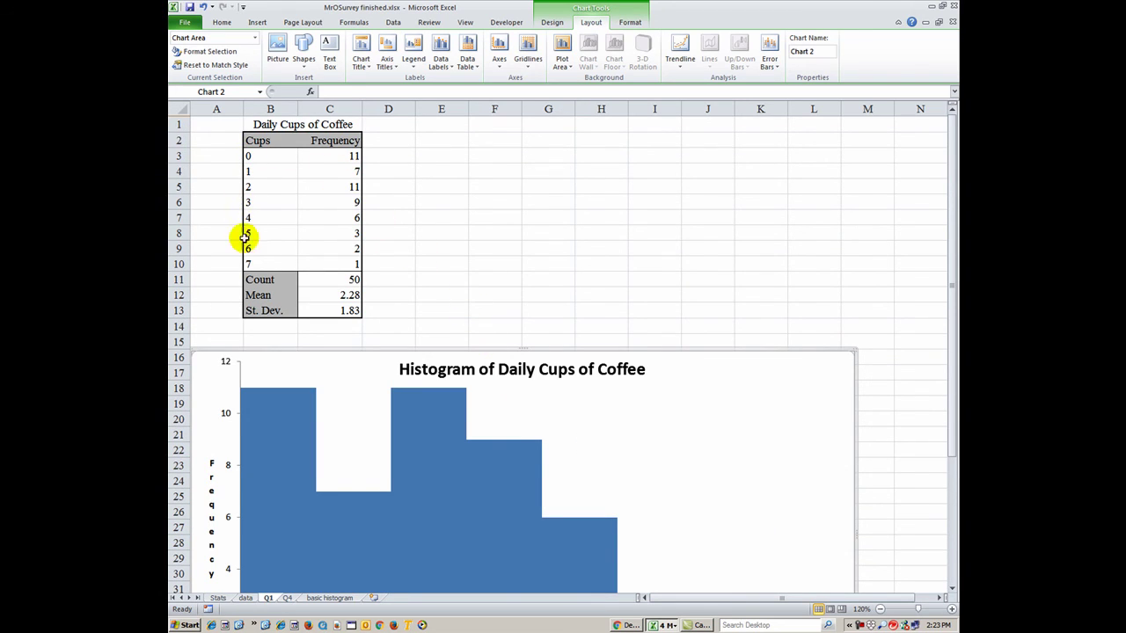
{"action": "scroll", "coordinate": [488, 315], "scroll_direction": "down", "scroll_amount": 2}
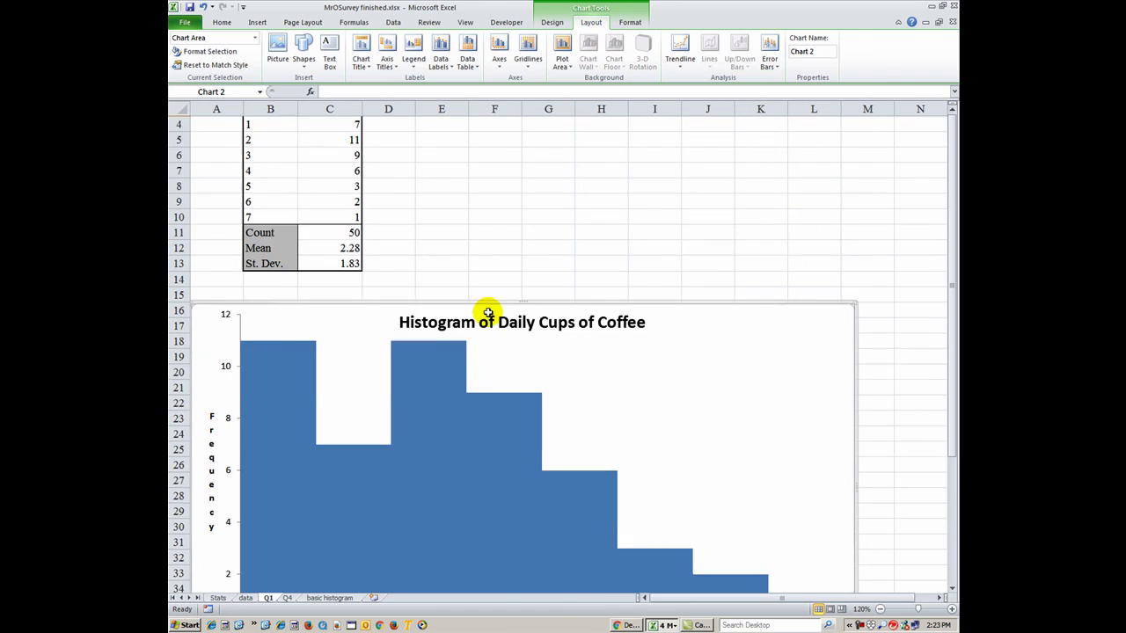
{"action": "scroll", "coordinate": [495, 232], "scroll_direction": "down", "scroll_amount": 1}
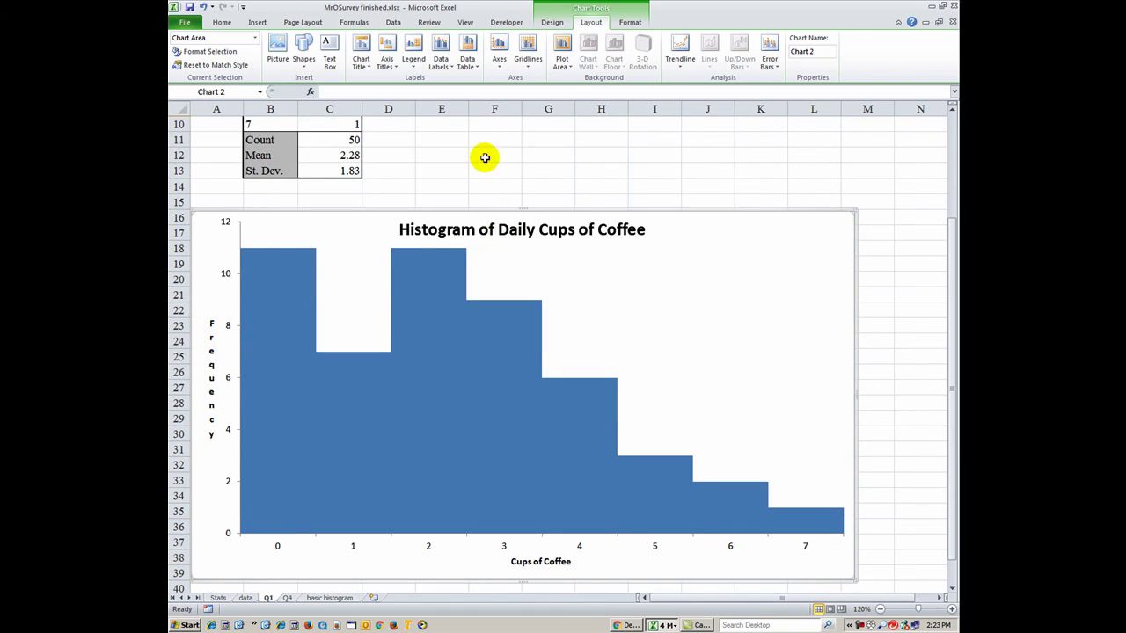